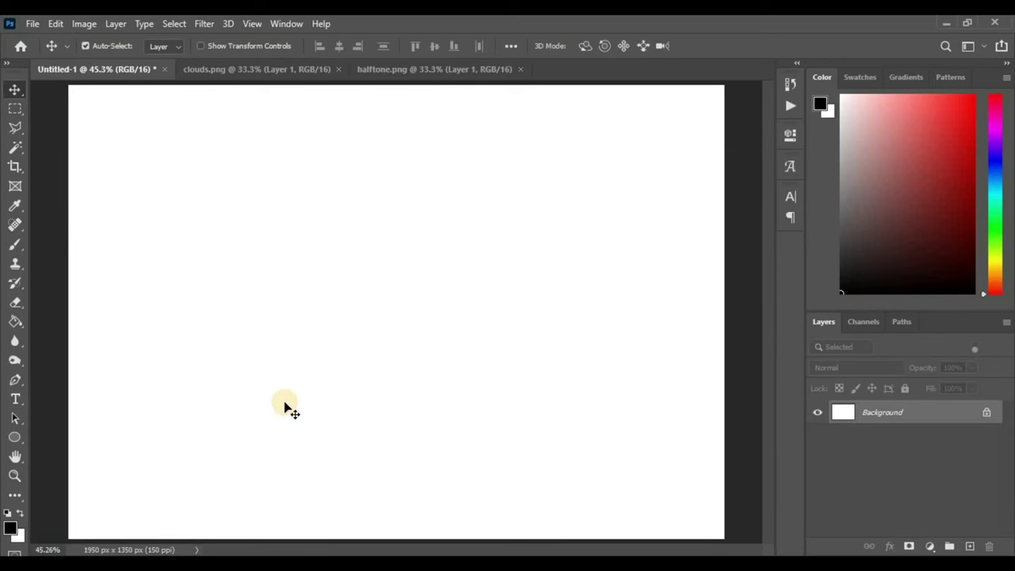
- Add a new layer and fill it with yellow using the Paint Bucket
{"action": "left_click", "coordinate": [969, 547]}
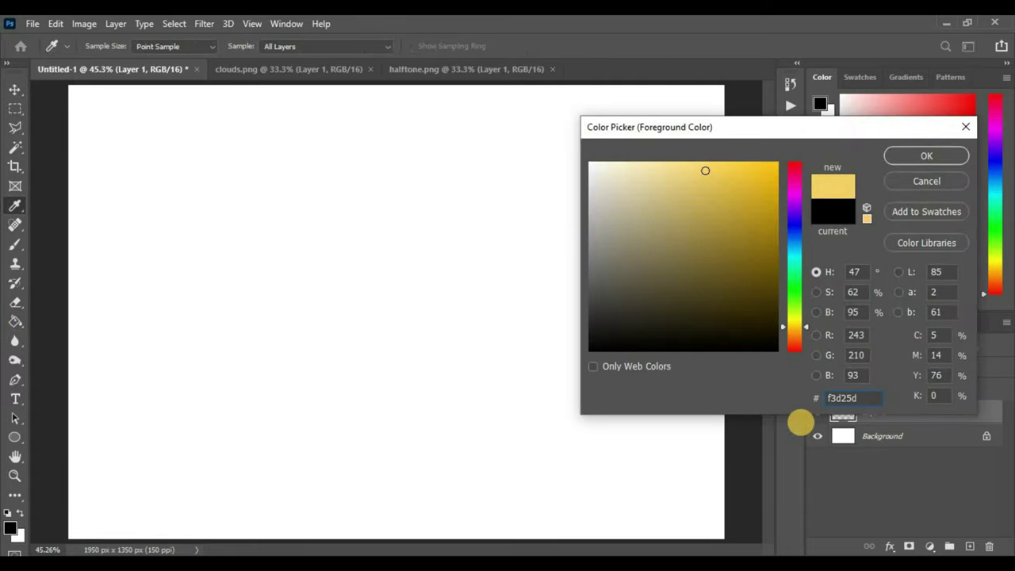
{"action": "key", "text": "Return"}
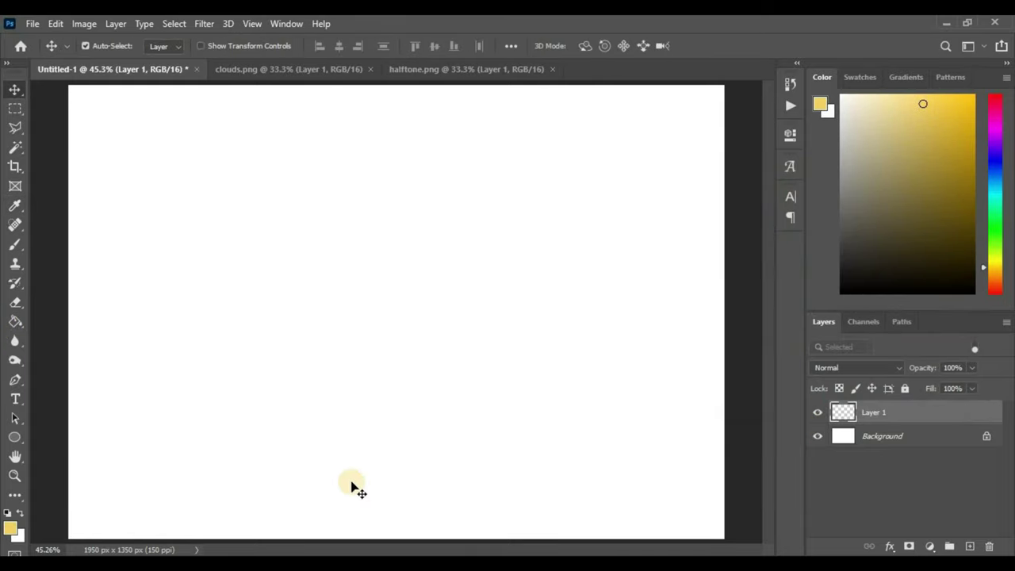
{"action": "left_click", "coordinate": [16, 329]}
{"action": "left_click", "coordinate": [59, 333]}
{"action": "left_click", "coordinate": [388, 337]}
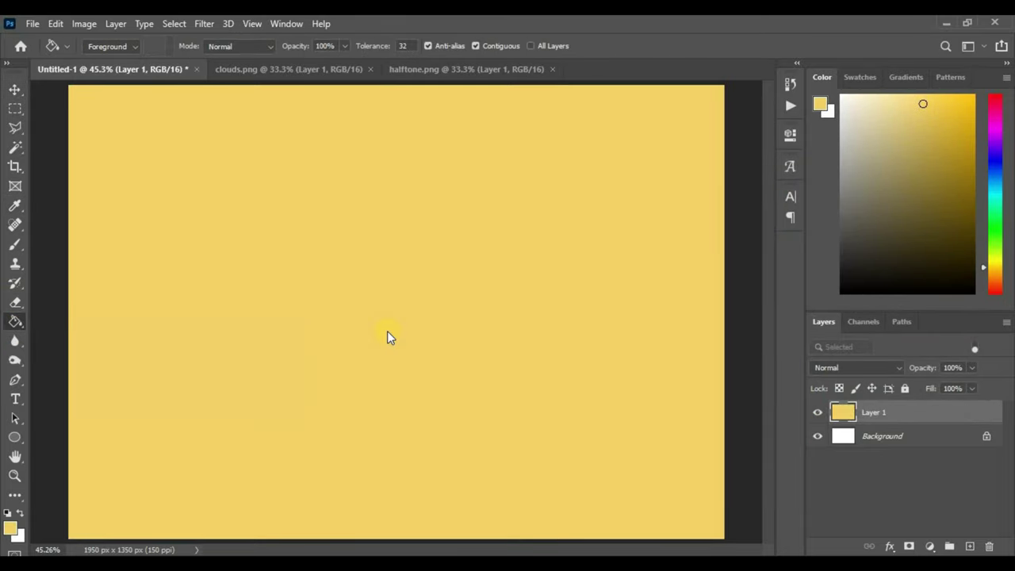
{"action": "key", "text": "v"}
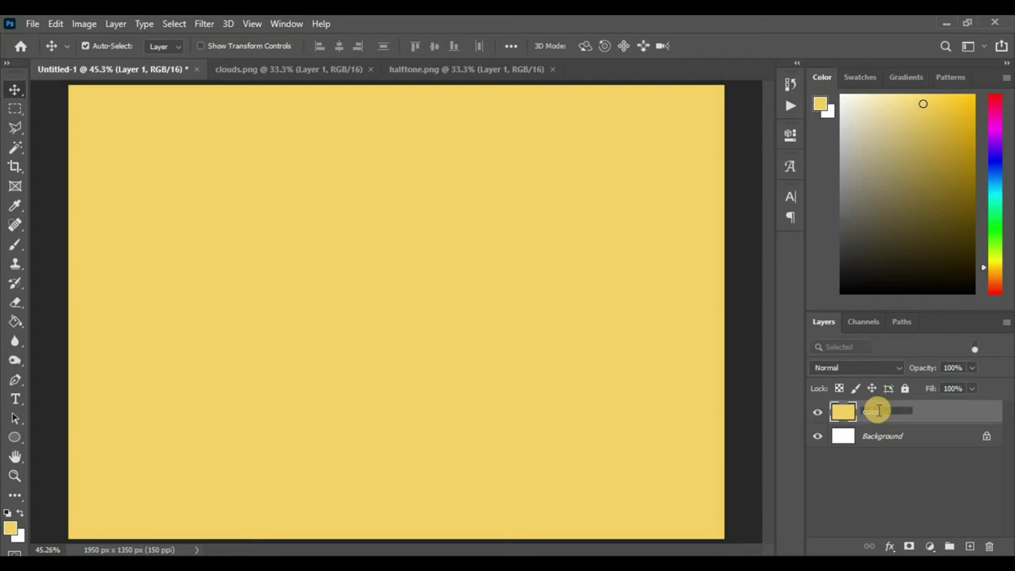
- Name the yellow layer 'color' and duplicate it
{"action": "key", "text": "Return"}
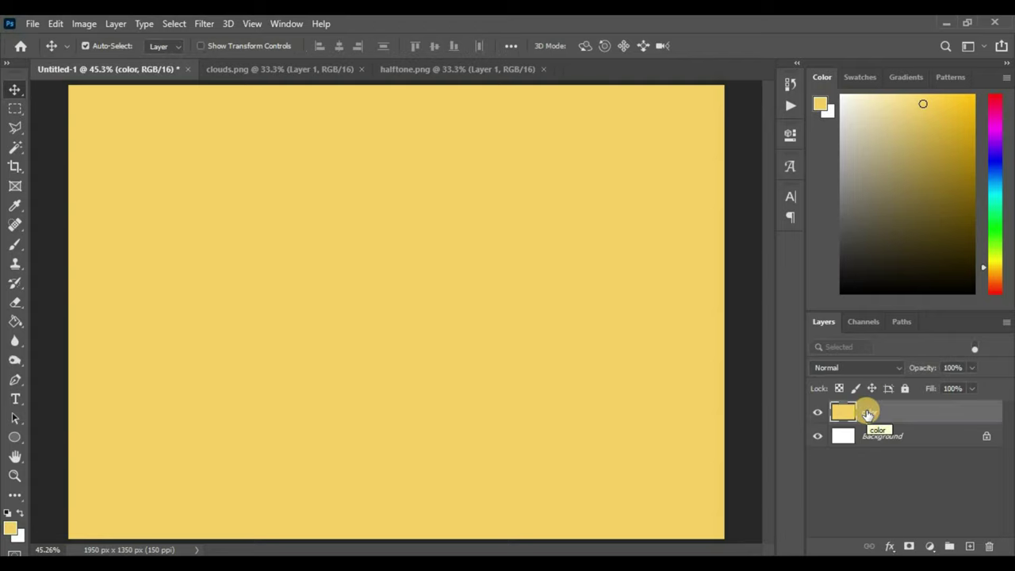
{"action": "key", "text": "ctrl+j"}
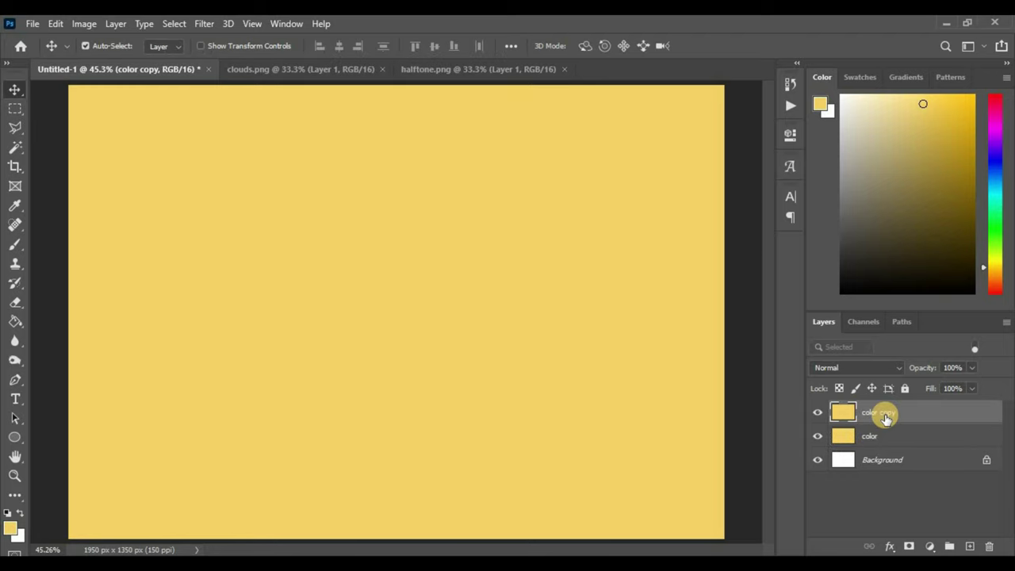
{"action": "double_click", "coordinate": [879, 414]}
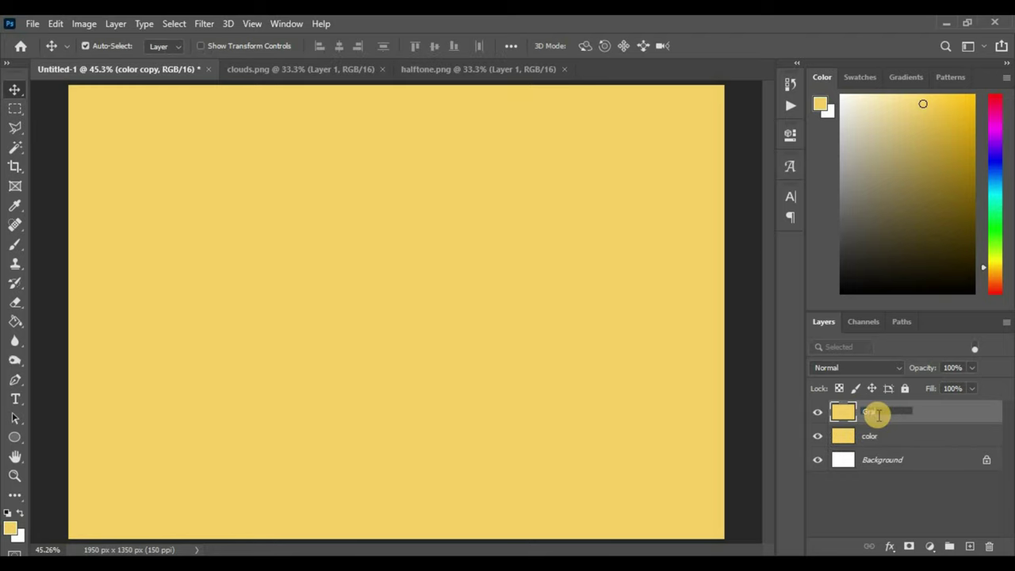
- Rename the copy 'Gradient' and add a Gradient Overlay with a #d16932 orange left stop
{"action": "type", "text": "Gradient"}
{"action": "key", "text": "Return"}
{"action": "left_click", "coordinate": [890, 547]}
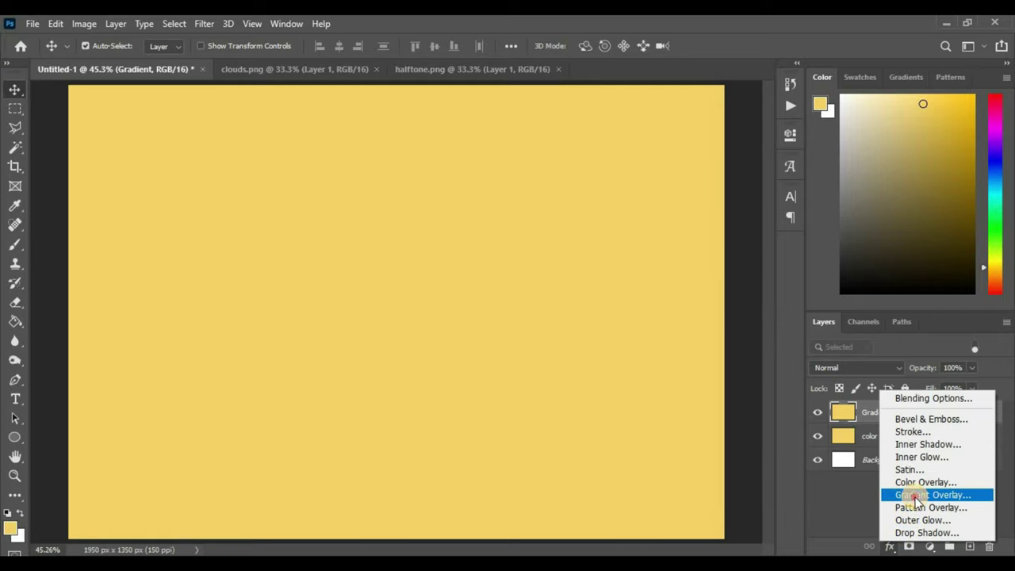
{"action": "left_click", "coordinate": [912, 494]}
{"action": "left_click", "coordinate": [533, 164]}
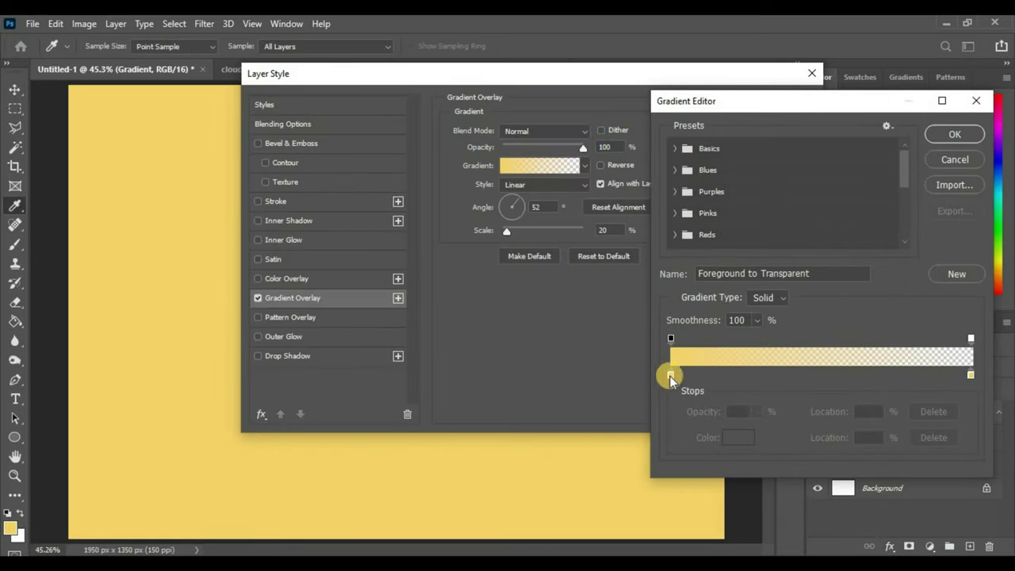
{"action": "double_click", "coordinate": [672, 377]}
{"action": "left_click", "coordinate": [845, 403]}
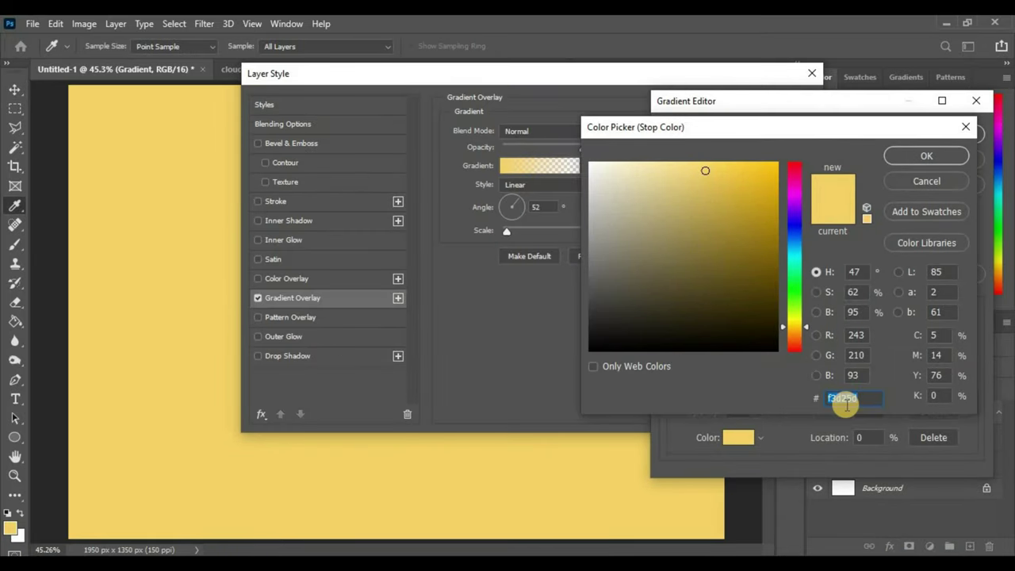
{"action": "type", "text": "d16"}
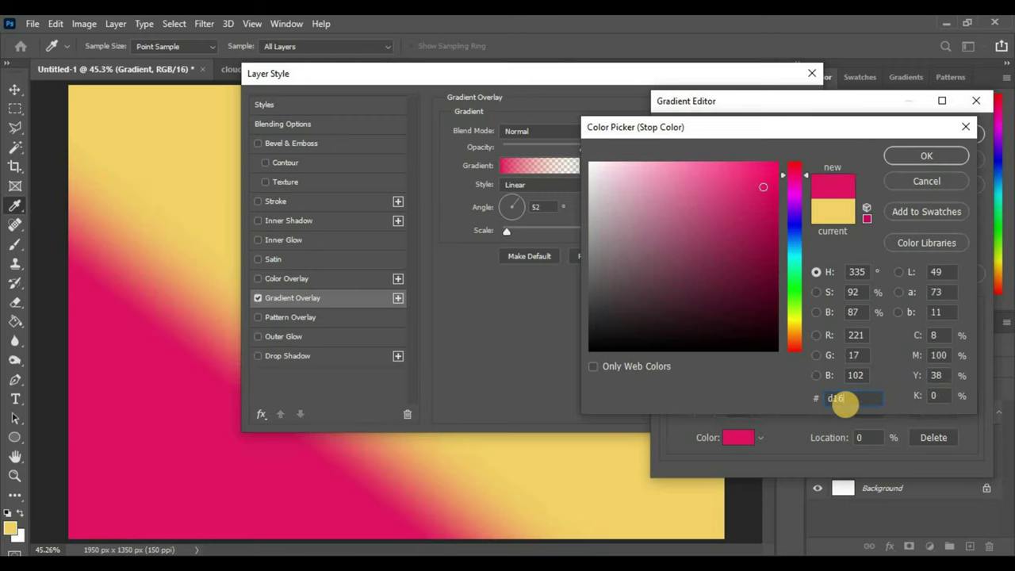
{"action": "type", "text": "932"}
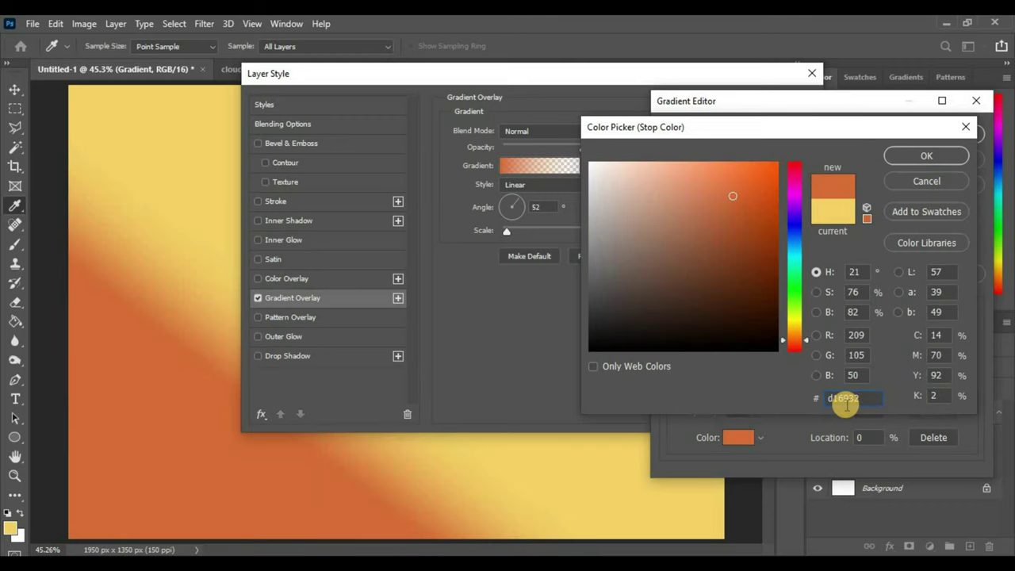
{"action": "key", "text": "Return"}
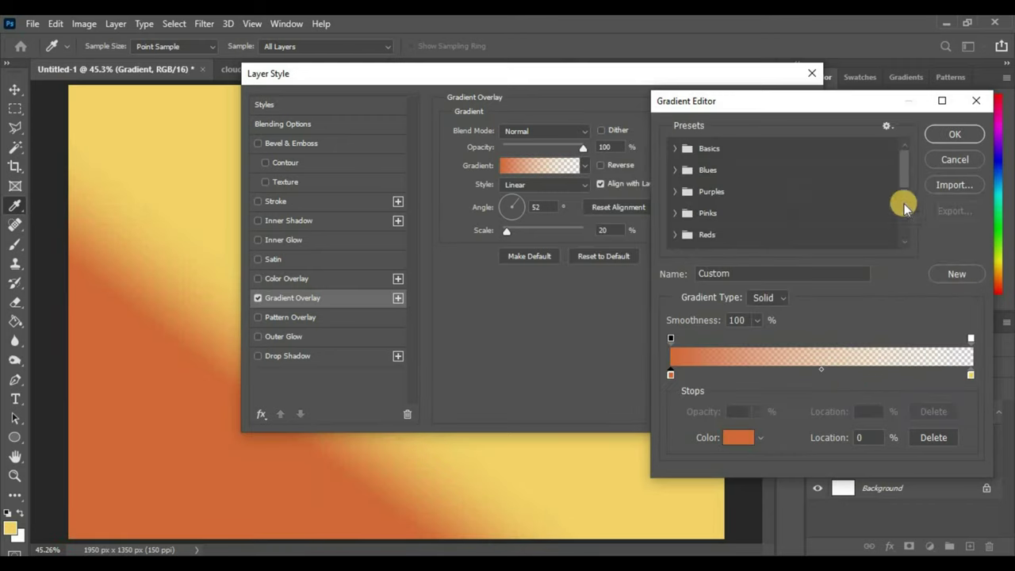
- Make the gradient fade from orange to transparent by removing the yellow stop
{"action": "left_click", "coordinate": [670, 339]}
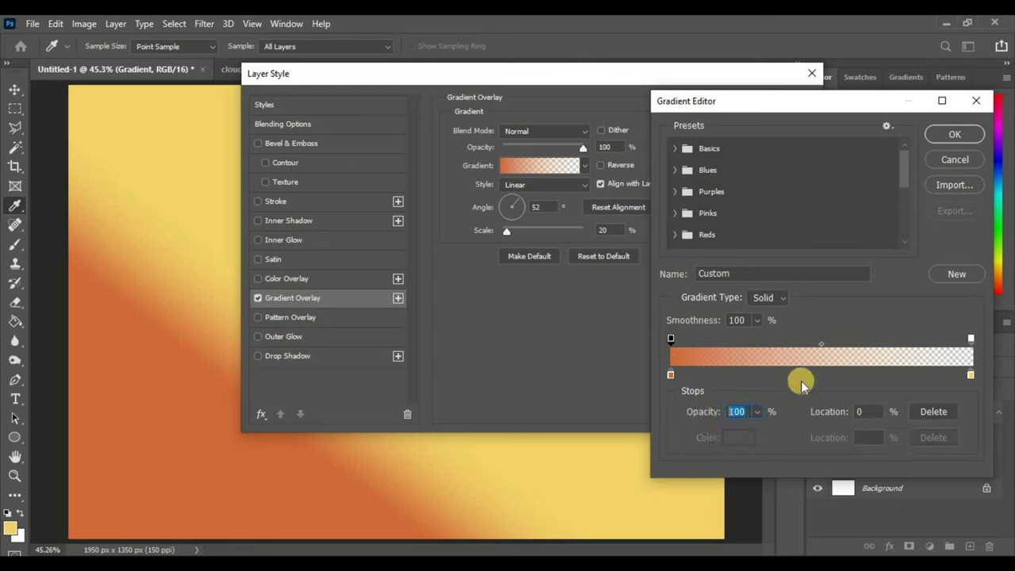
{"action": "left_click", "coordinate": [968, 375]}
{"action": "left_click_drag", "start_coordinate": [968, 375], "coordinate": [973, 408]}
{"action": "left_click", "coordinate": [972, 339]}
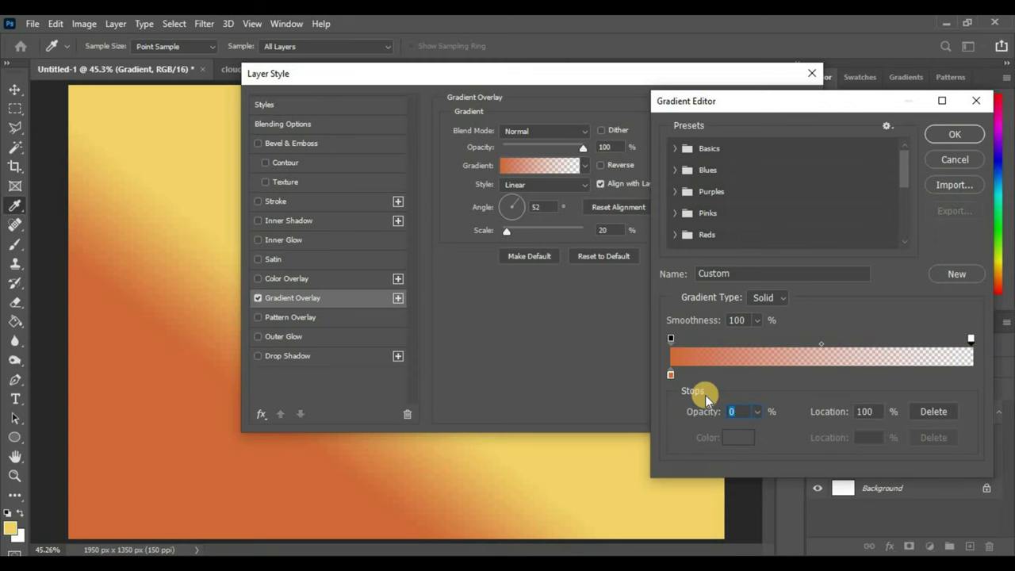
{"action": "left_click", "coordinate": [955, 134]}
- Apply a linear overlay at angle 100 and scale 60, and set layer opacity to 75%
{"action": "left_click", "coordinate": [547, 190]}
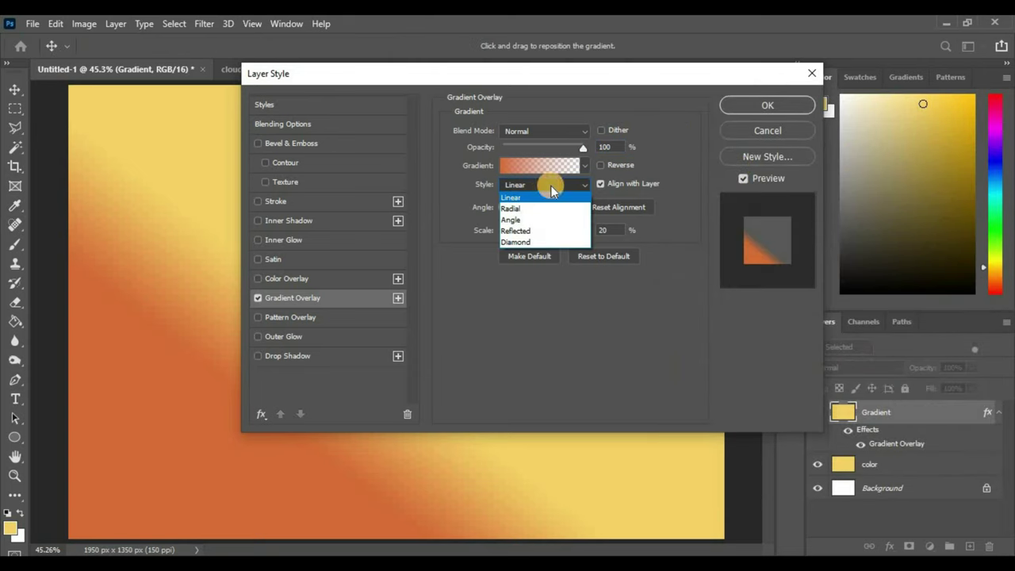
{"action": "left_click", "coordinate": [551, 185]}
{"action": "left_click", "coordinate": [523, 207]}
{"action": "type", "text": "100"}
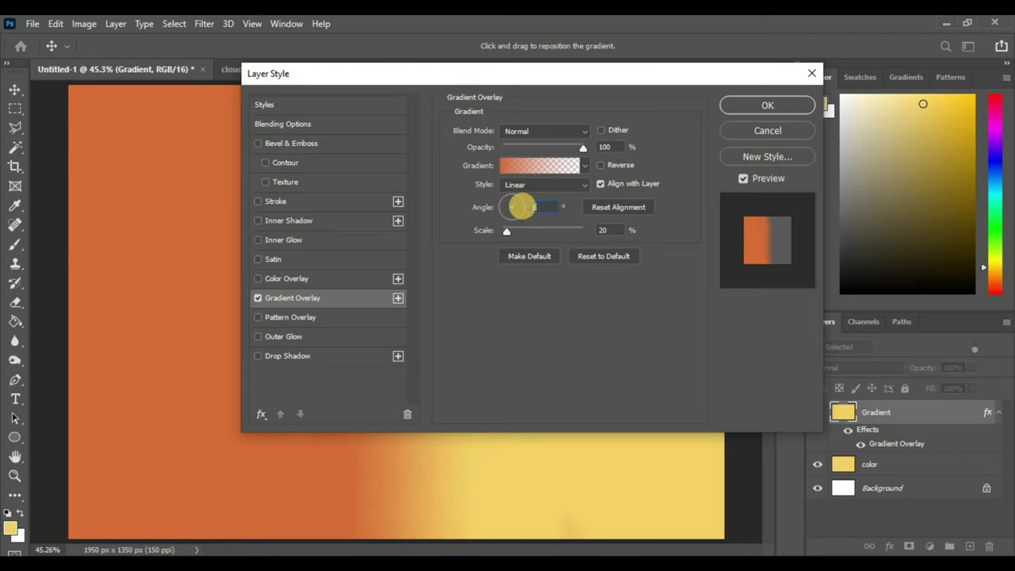
{"action": "left_click", "coordinate": [603, 229]}
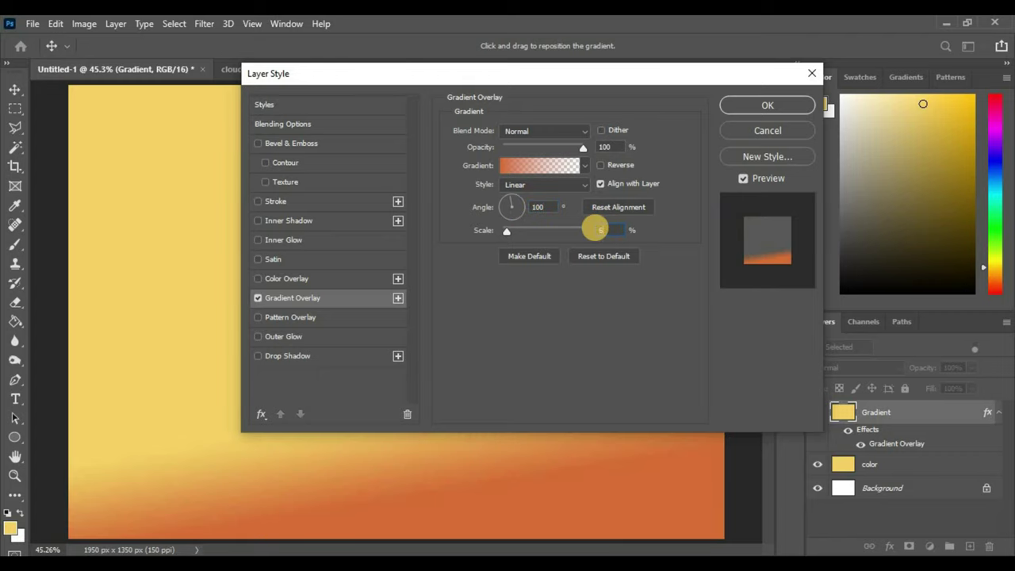
{"action": "type", "text": "60"}
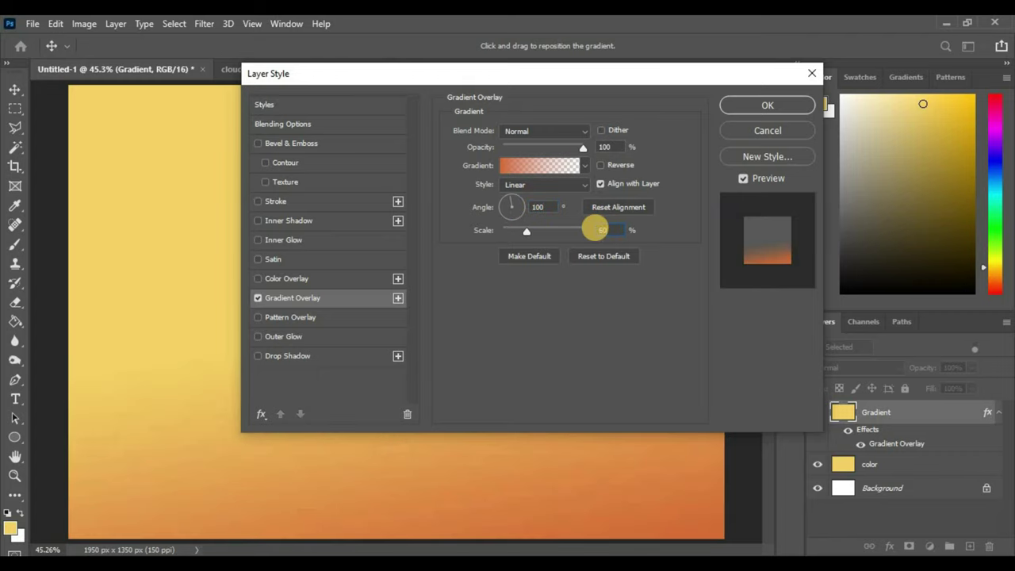
{"action": "key", "text": "Return"}
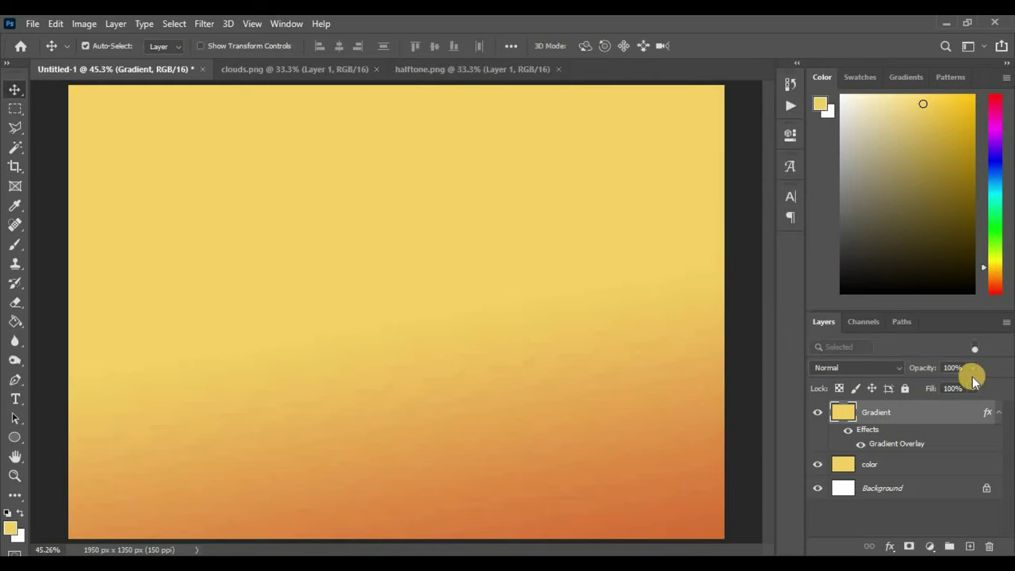
{"action": "left_click", "coordinate": [934, 369]}
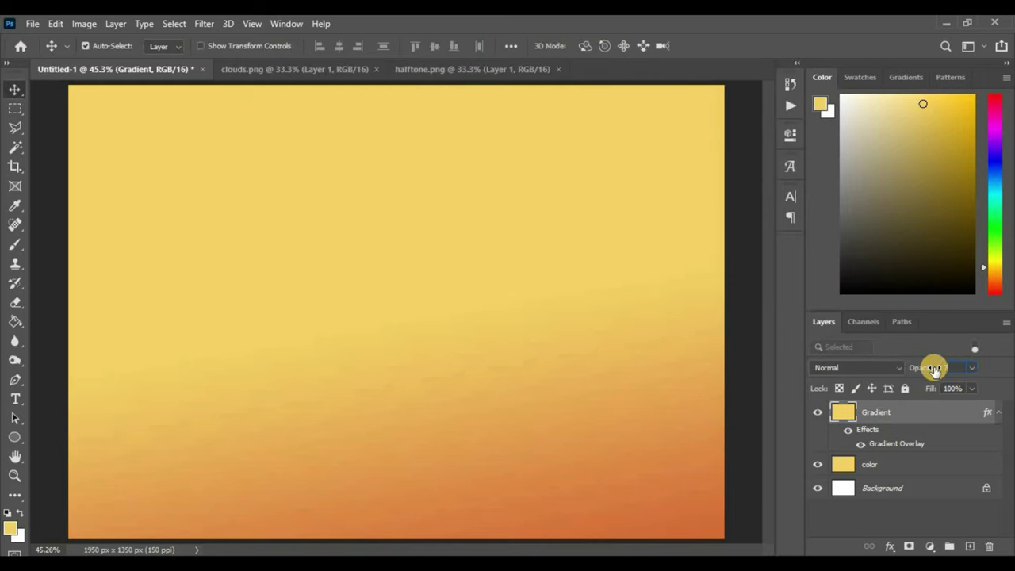
{"action": "type", "text": "25"}
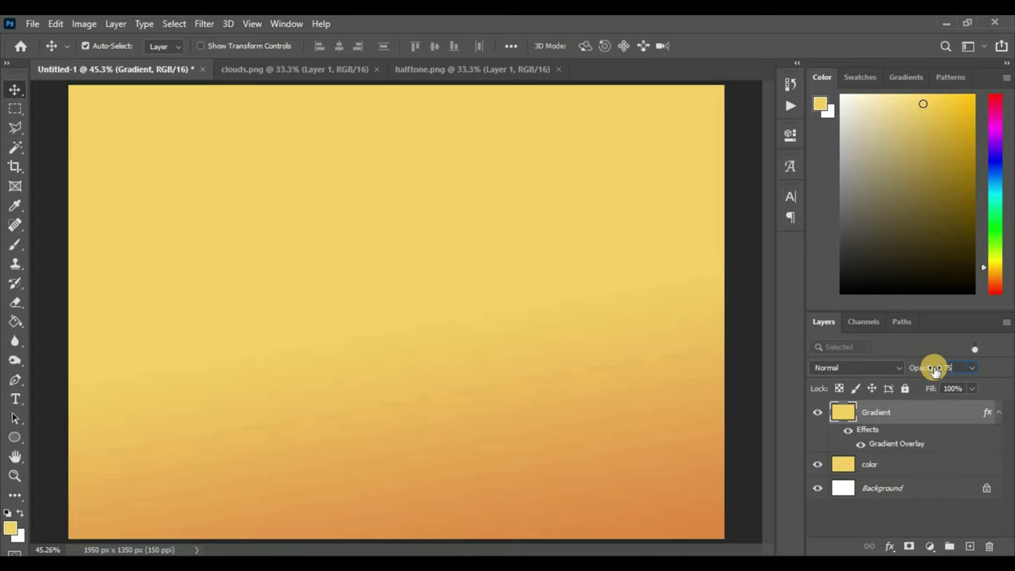
- Bring the halftone dots from halftone.png into Untitled-1 and scale them to cover the canvas
{"action": "left_click", "coordinate": [465, 69]}
{"action": "mouse_move", "coordinate": [399, 312]}
{"action": "left_mouse_down"}
{"action": "mouse_move", "coordinate": [159, 182]}
{"action": "mouse_move", "coordinate": [107, 74]}
{"action": "mouse_move", "coordinate": [382, 303]}
{"action": "mouse_move", "coordinate": [395, 331]}
{"action": "left_mouse_up"}
{"action": "key", "text": "ctrl+t"}
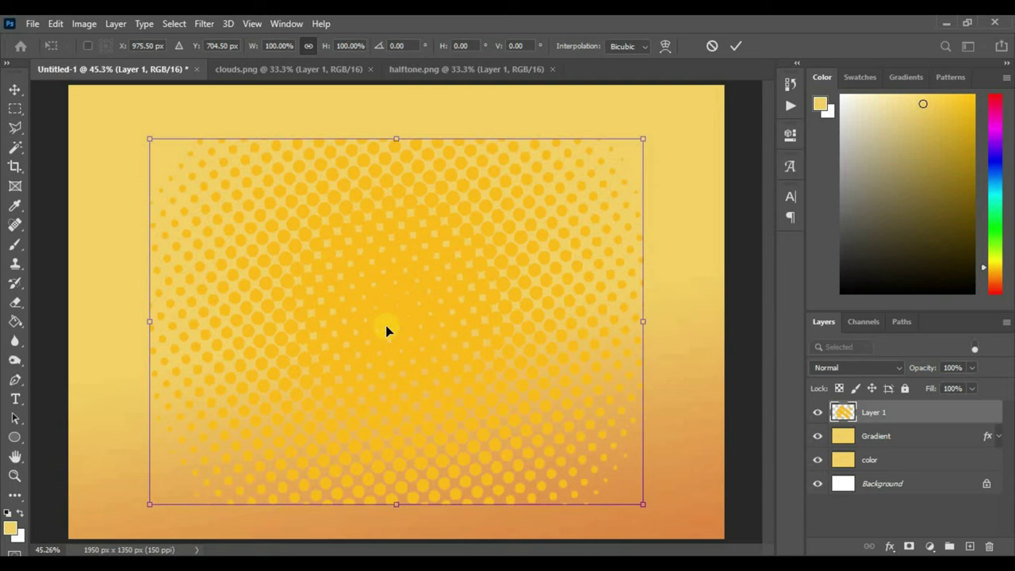
{"action": "key", "text": "ctrl+minus"}
{"action": "left_click_drag", "start_coordinate": [588, 459], "coordinate": [617, 481]}
{"action": "left_click_drag", "start_coordinate": [421, 356], "coordinate": [420, 352]}
{"action": "left_click_drag", "start_coordinate": [615, 475], "coordinate": [625, 481]}
{"action": "key", "text": "Return"}
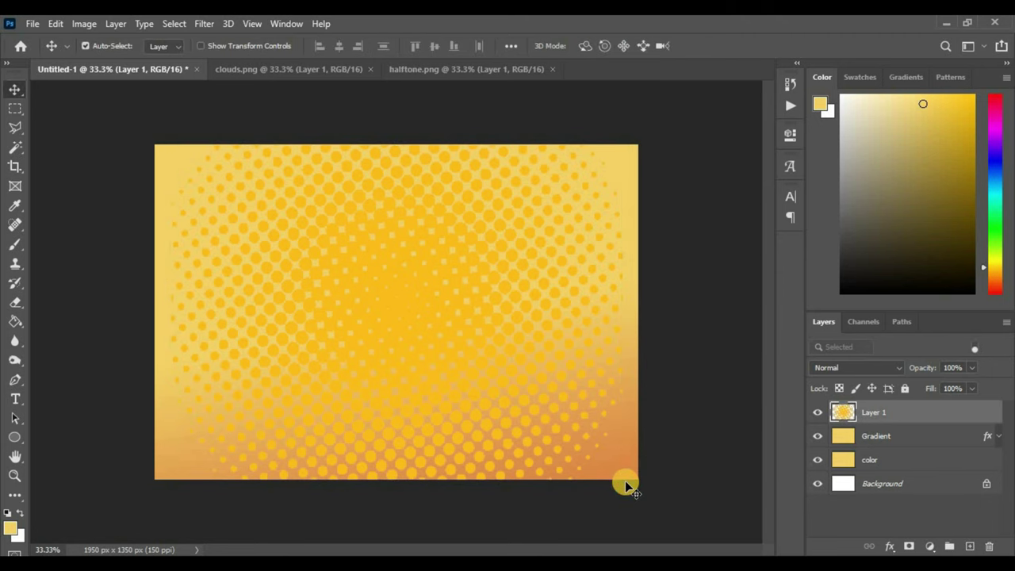
{"action": "key", "text": "ctrl+0"}
- Drag the clouds from clouds.png into the document, enlarge them about 136%, and nudge them down
{"action": "left_click", "coordinate": [306, 67]}
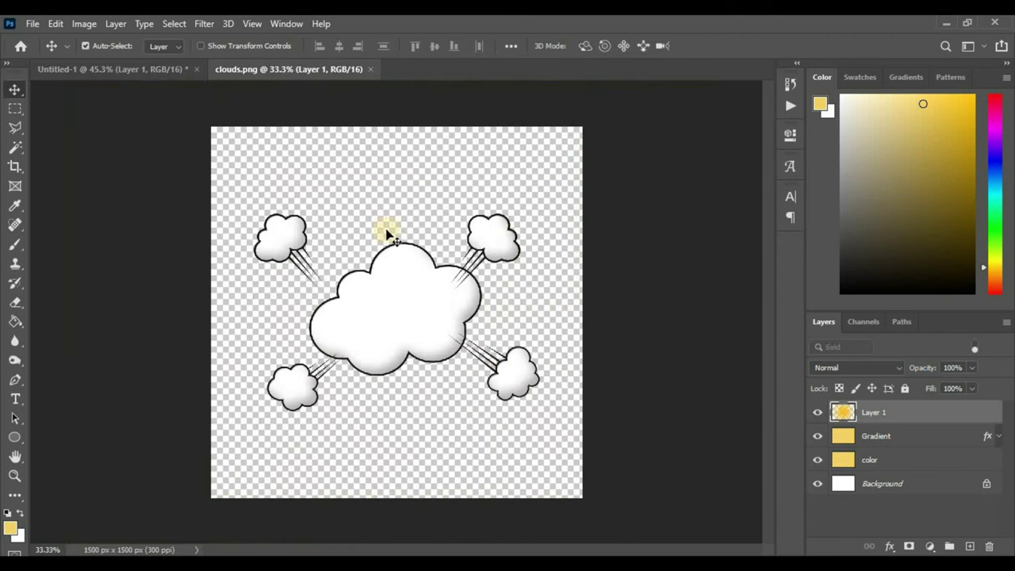
{"action": "left_click_drag", "start_coordinate": [385, 227], "coordinate": [155, 99]}
{"action": "left_click_drag", "start_coordinate": [402, 293], "coordinate": [402, 296]}
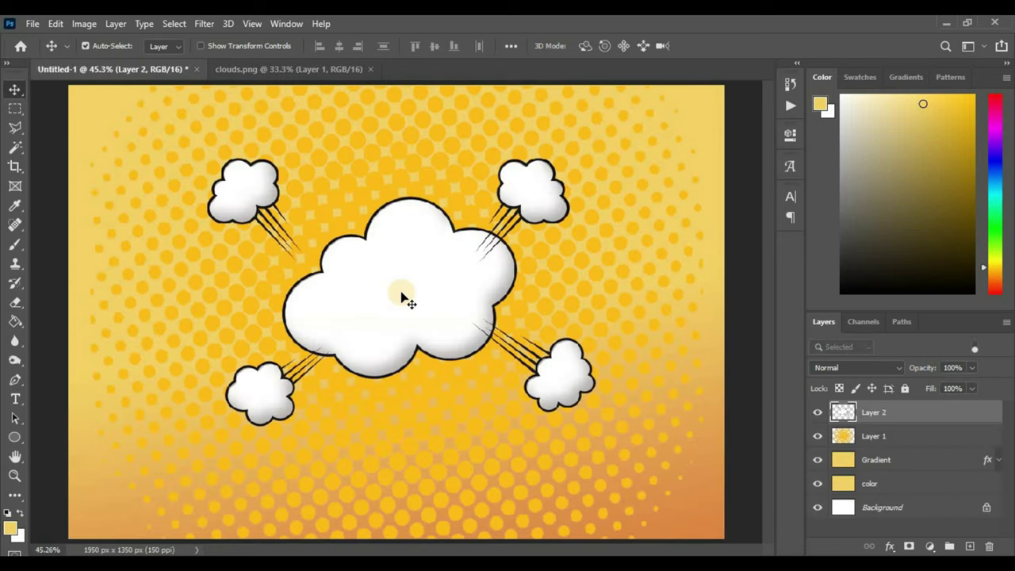
{"action": "key", "text": "ctrl+t"}
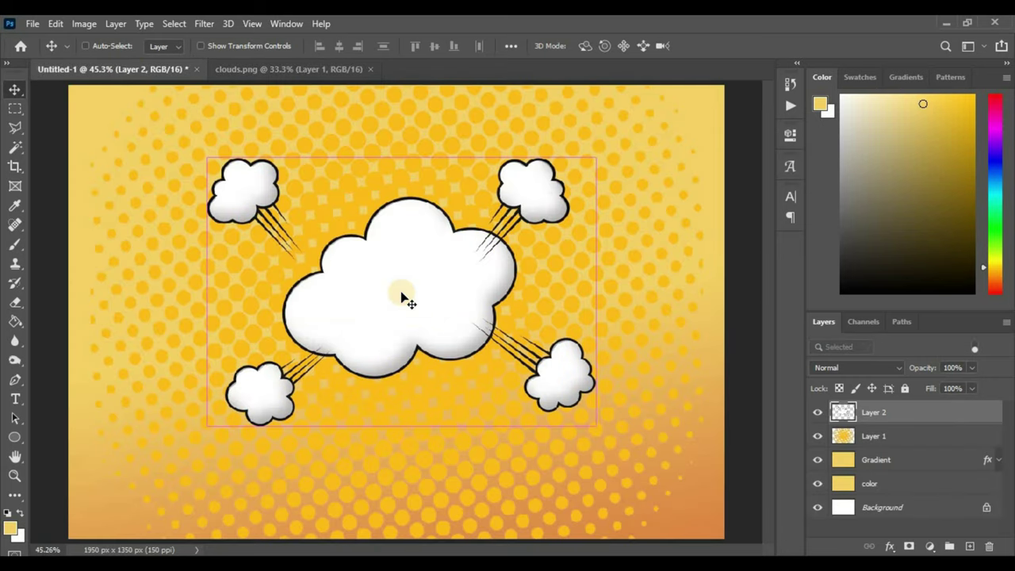
{"action": "left_click_drag", "start_coordinate": [598, 430], "coordinate": [676, 495]}
{"action": "key", "text": "Return"}
{"action": "left_click_drag", "start_coordinate": [498, 252], "coordinate": [493, 271]}
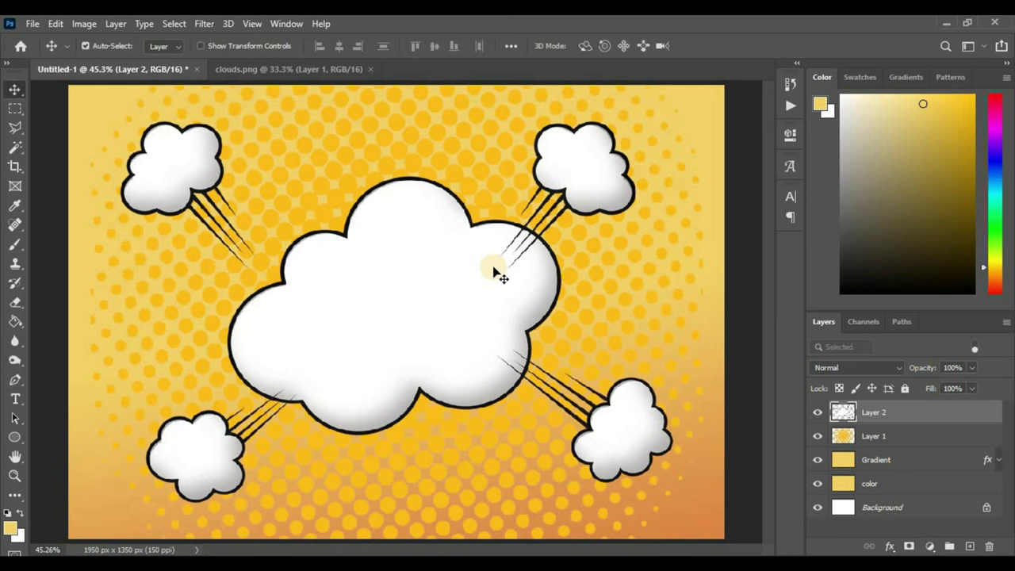
- Add a drop shadow to the clouds with colour #b76f23
{"action": "left_click", "coordinate": [890, 546]}
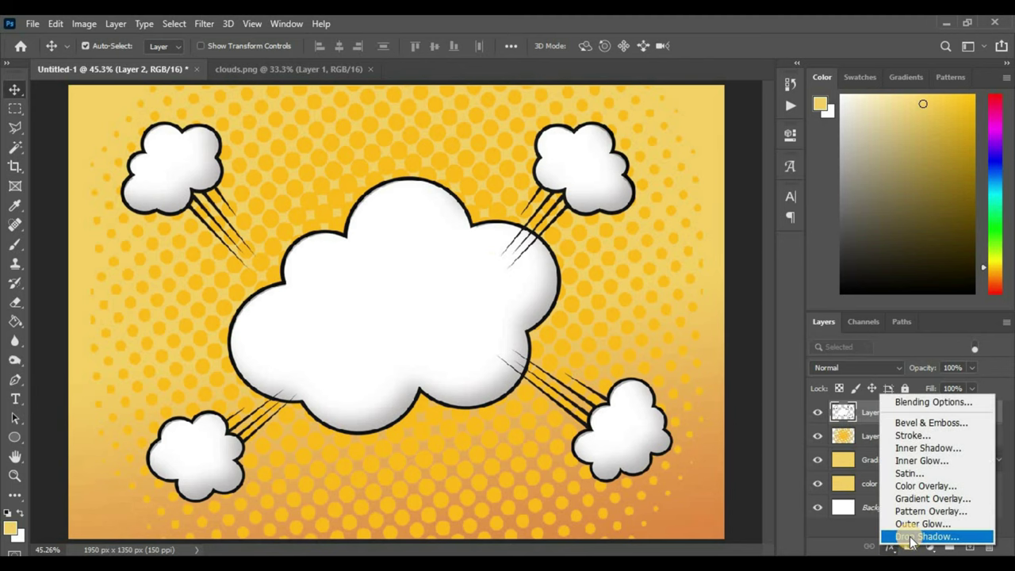
{"action": "left_click", "coordinate": [911, 539]}
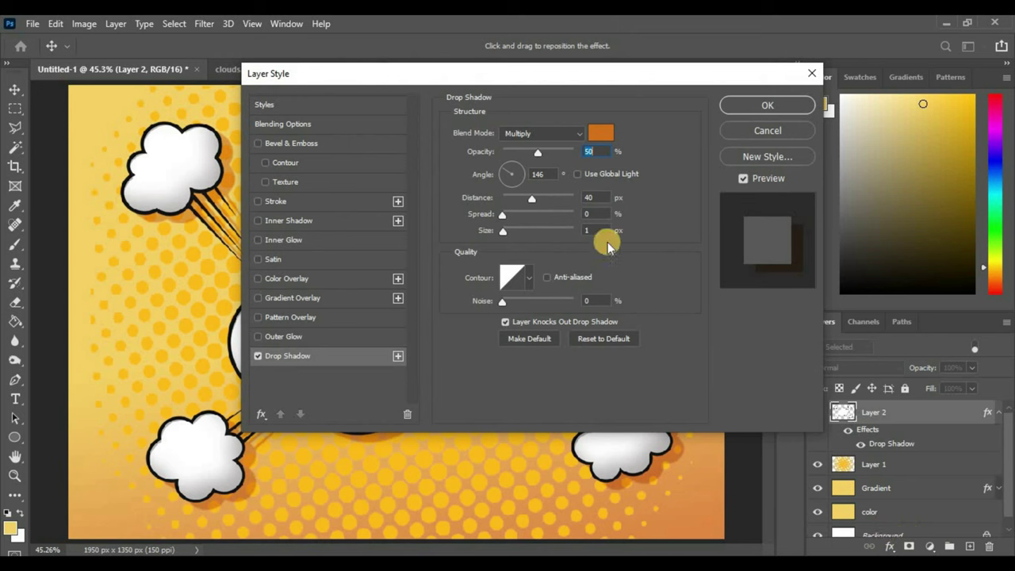
{"action": "left_click", "coordinate": [601, 133]}
{"action": "left_click", "coordinate": [826, 405]}
{"action": "type", "text": "b"}
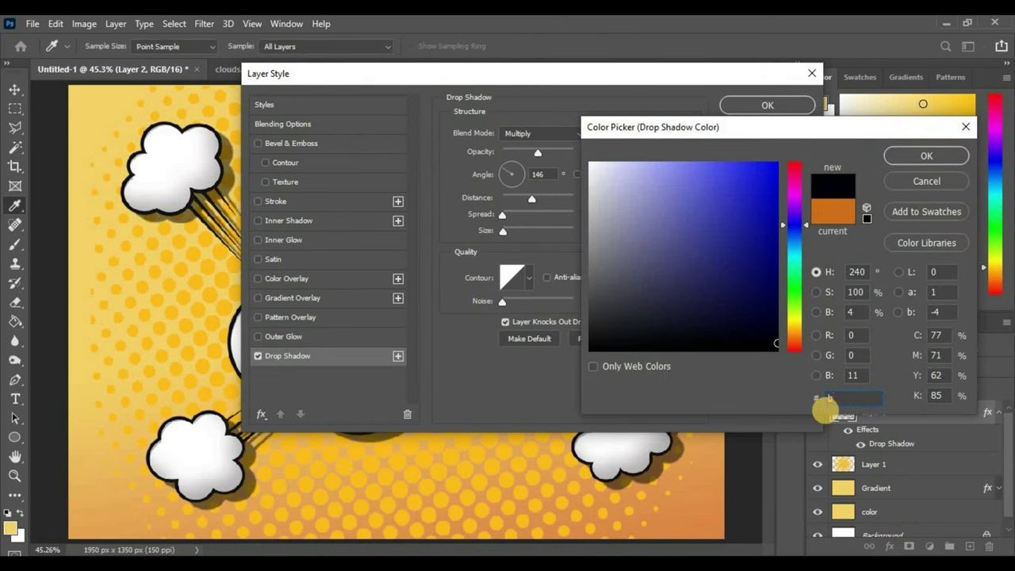
{"action": "type", "text": "76"}
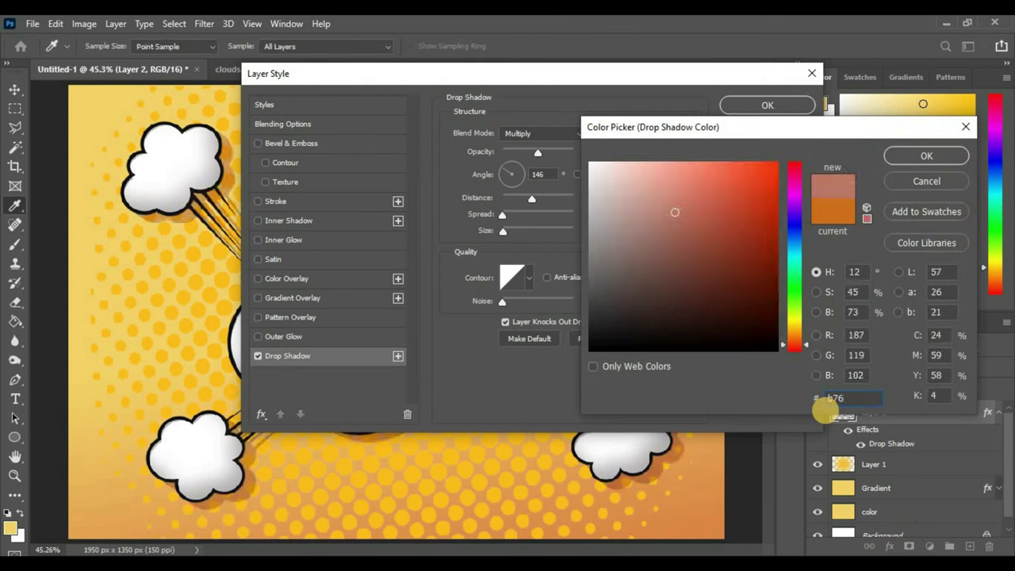
{"action": "type", "text": "f"}
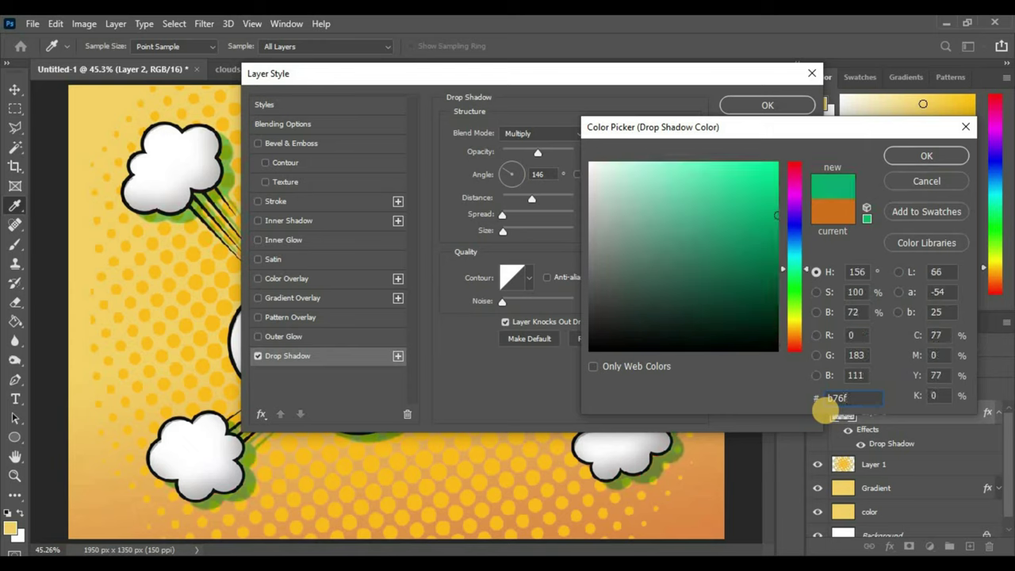
{"action": "type", "text": "23"}
{"action": "key", "text": "Return"}
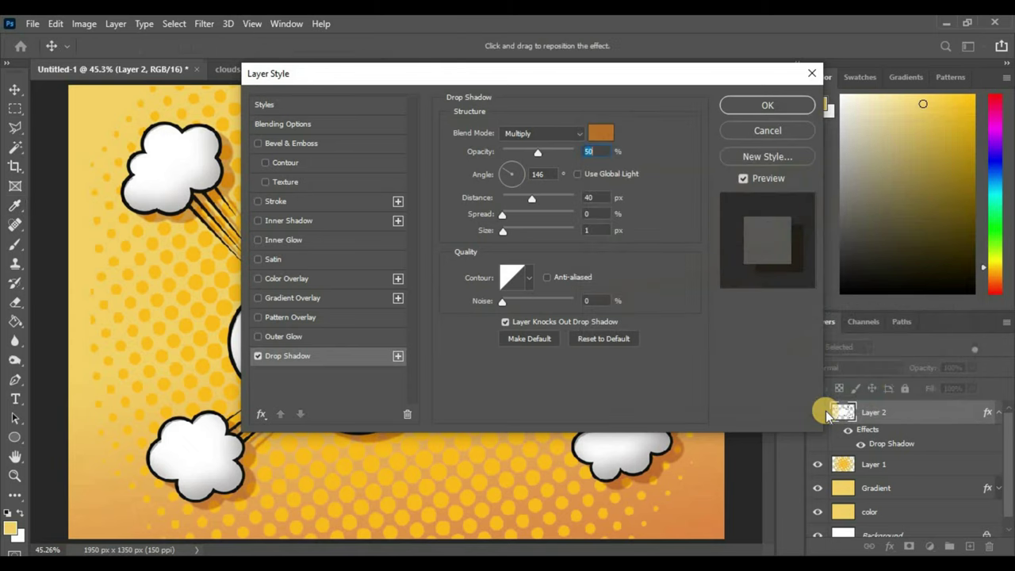
- Keep the shadow at Multiply and set its angle to 145 and distance to 80
{"action": "left_click", "coordinate": [549, 133]}
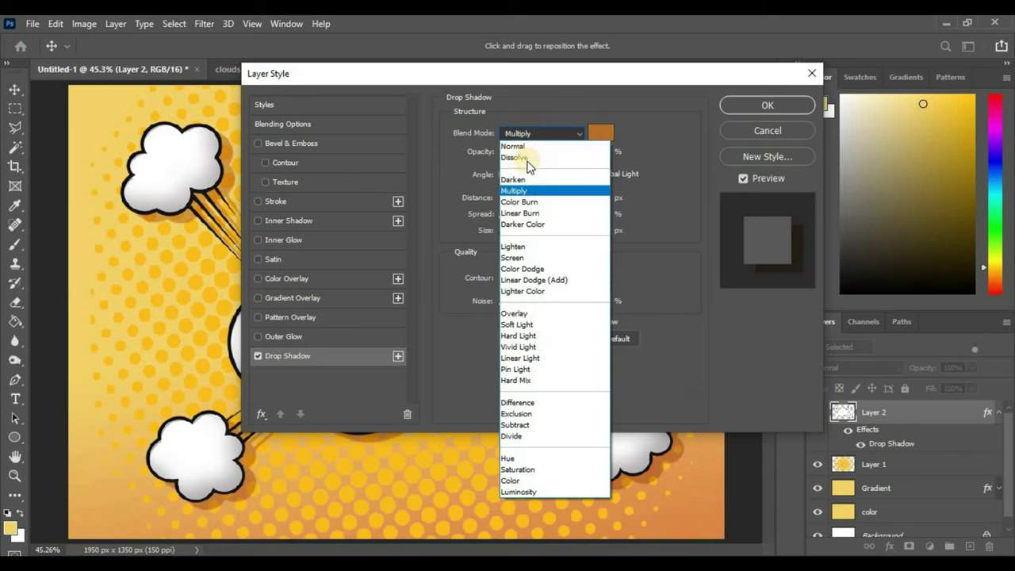
{"action": "left_click", "coordinate": [563, 165]}
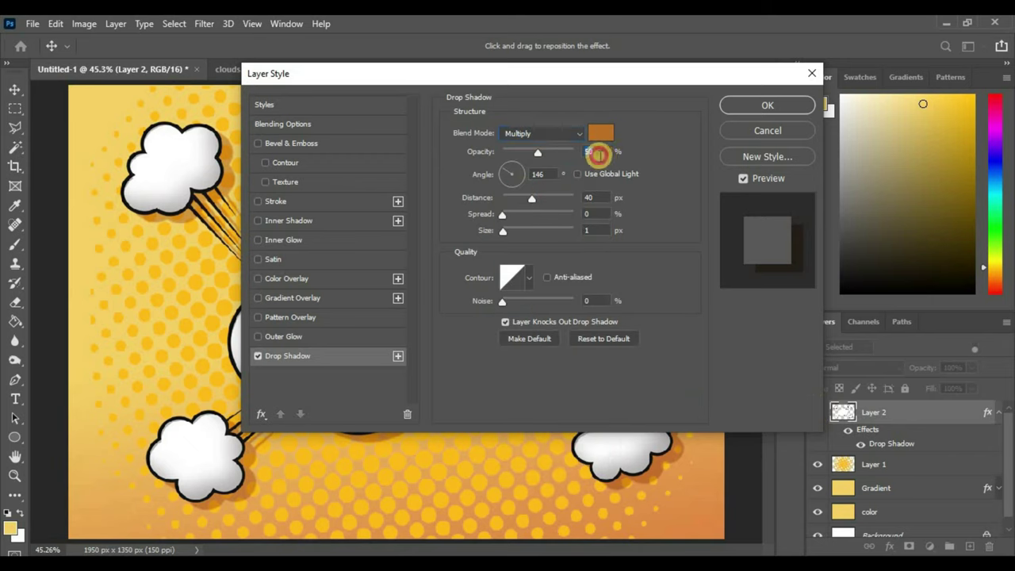
{"action": "left_click", "coordinate": [526, 175]}
{"action": "key", "text": "Down"}
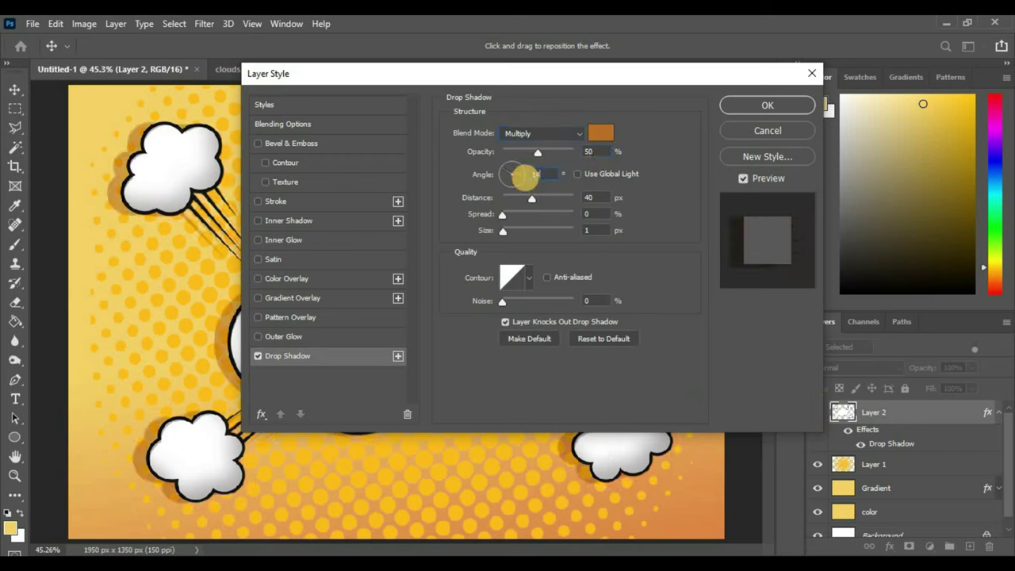
{"action": "left_click", "coordinate": [587, 197]}
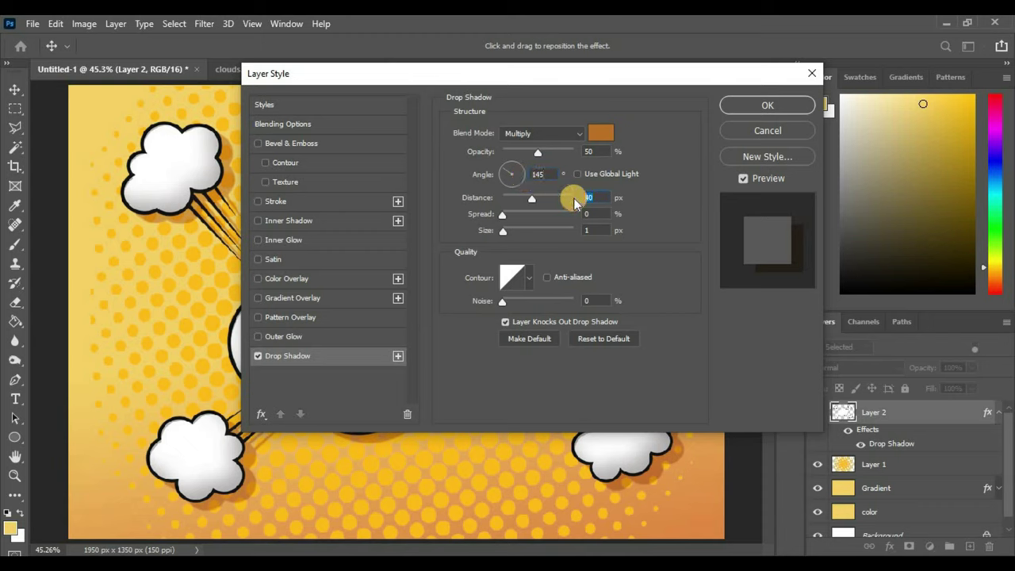
{"action": "type", "text": "80"}
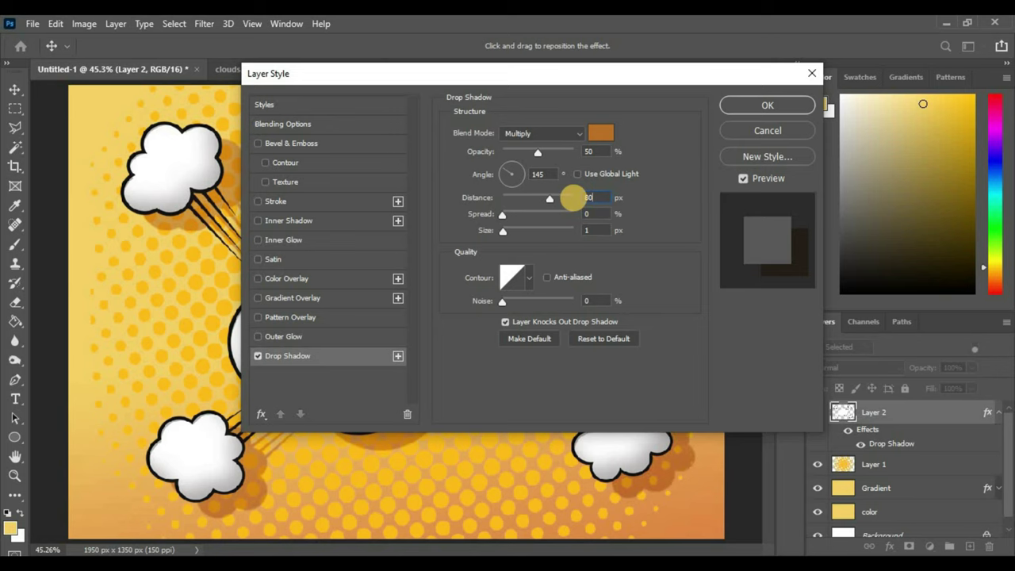
- Set the cloud shadow size to 3 and apply the drop shadow
{"action": "left_click", "coordinate": [594, 230]}
{"action": "type", "text": "3"}
{"action": "key", "text": "Return"}
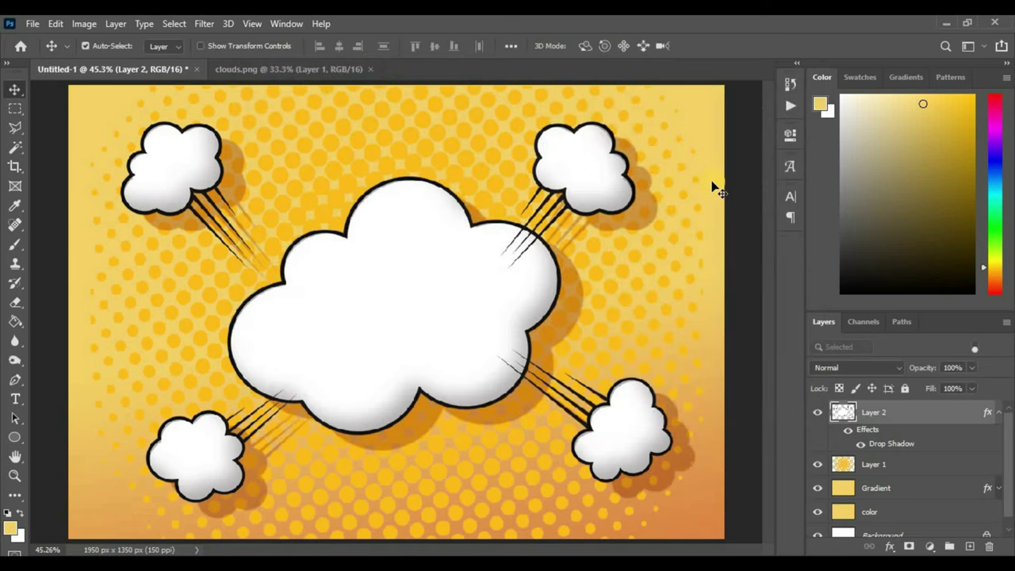
- Type 'BOOM' on the central cloud and move it to the cloud's centre
{"action": "key", "text": "t"}
{"action": "left_click", "coordinate": [284, 336]}
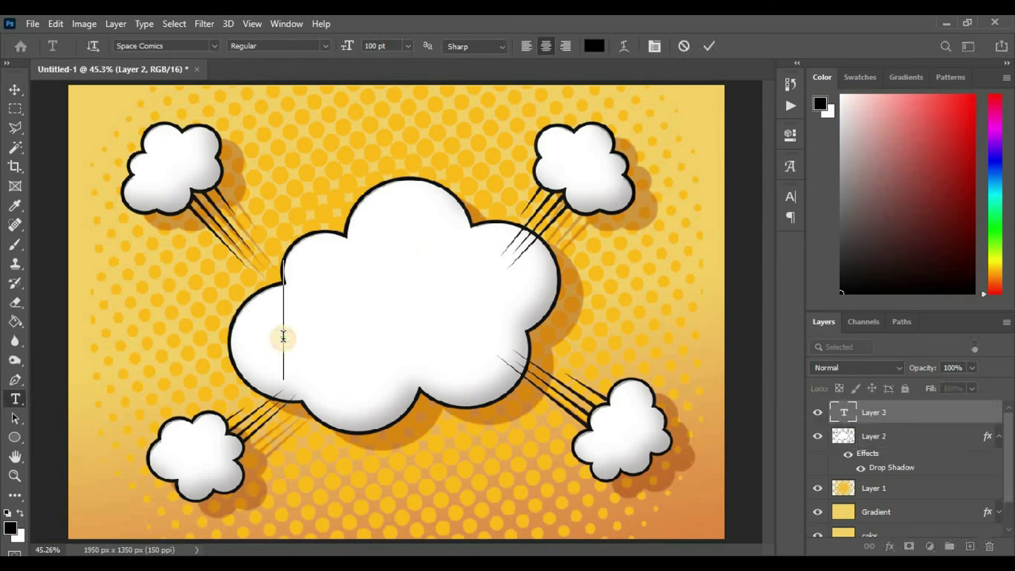
{"action": "type", "text": "BOOM"}
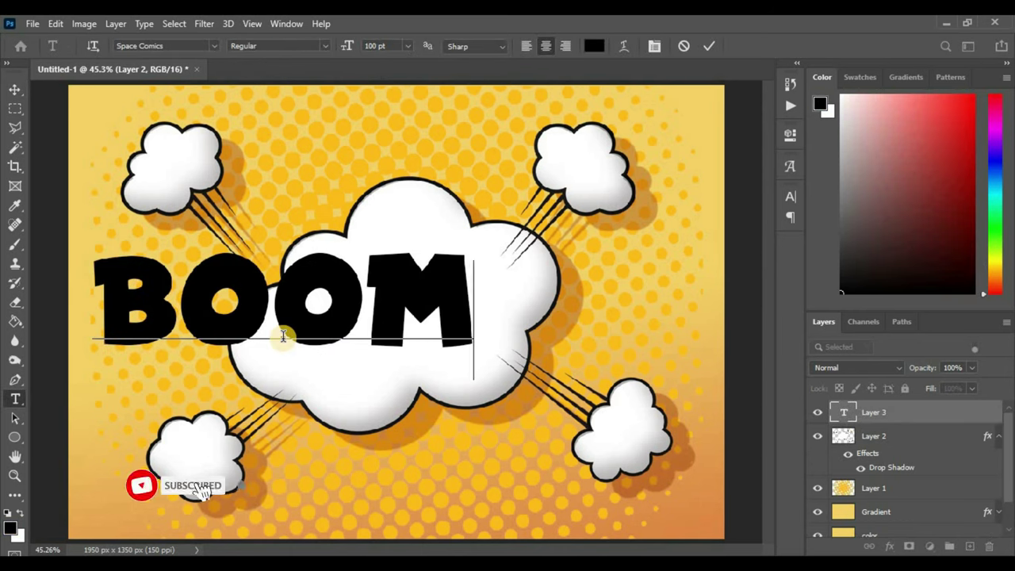
{"action": "key", "text": "ctrl+Return"}
{"action": "key", "text": "v"}
{"action": "left_click_drag", "start_coordinate": [301, 339], "coordinate": [415, 344]}
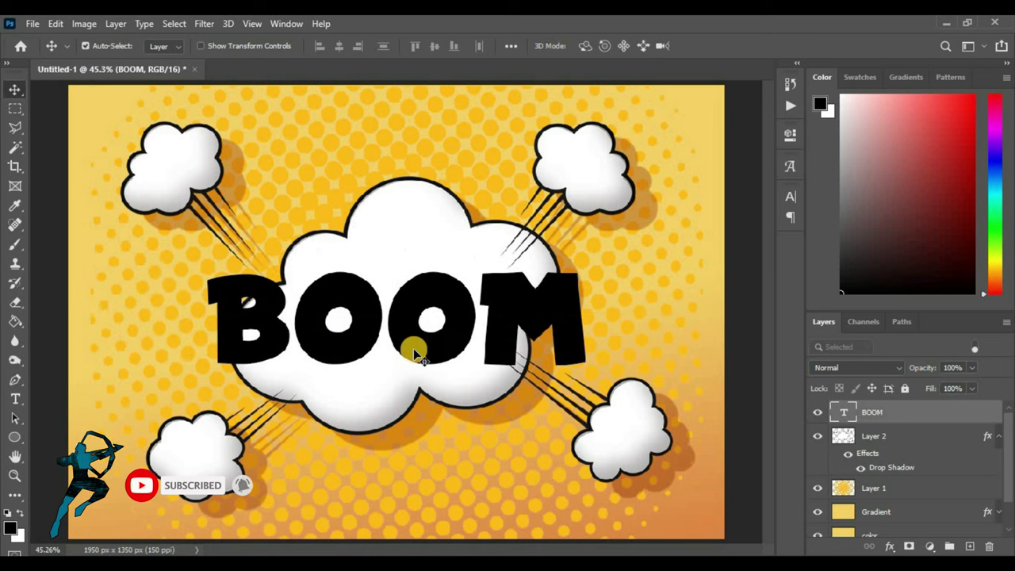
- Tilt BOOM about 8.5° counter-clockwise and enlarge it across the cloud
{"action": "key", "text": "ctrl+t"}
{"action": "left_click_drag", "start_coordinate": [601, 234], "coordinate": [601, 215]}
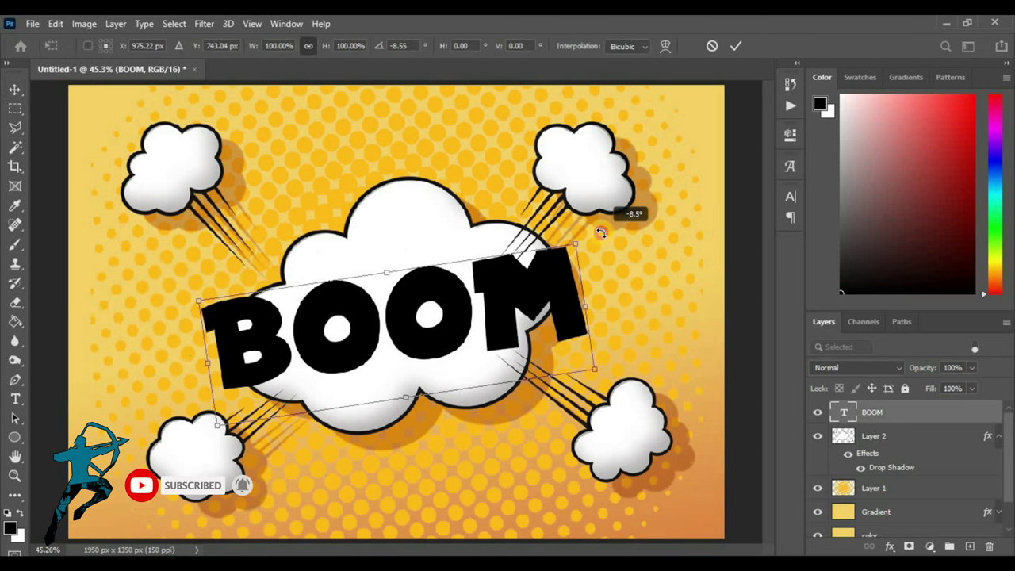
{"action": "left_click_drag", "start_coordinate": [595, 370], "coordinate": [628, 379]}
{"action": "key", "text": "Return"}
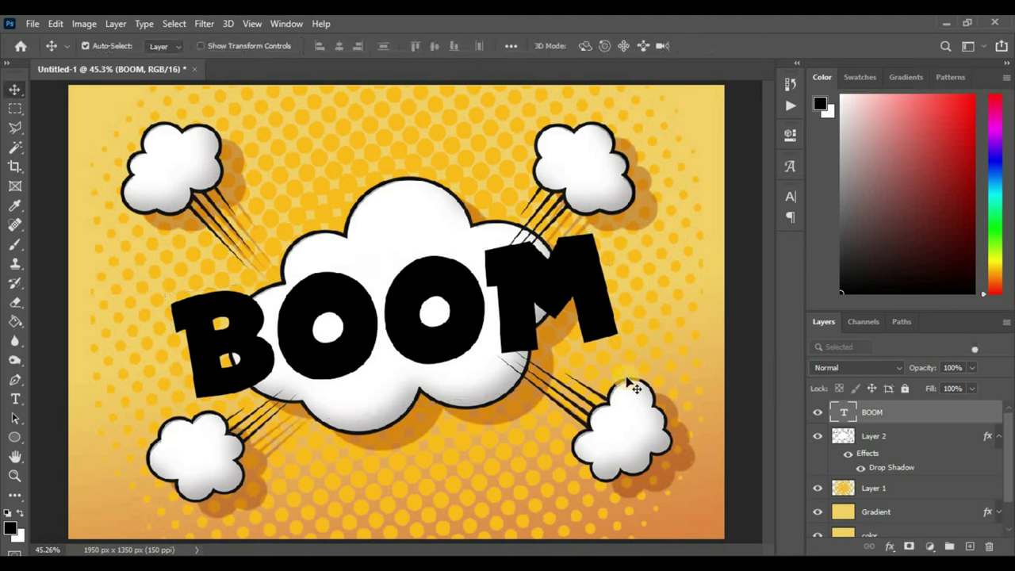
{"action": "key", "text": "ctrl+t"}
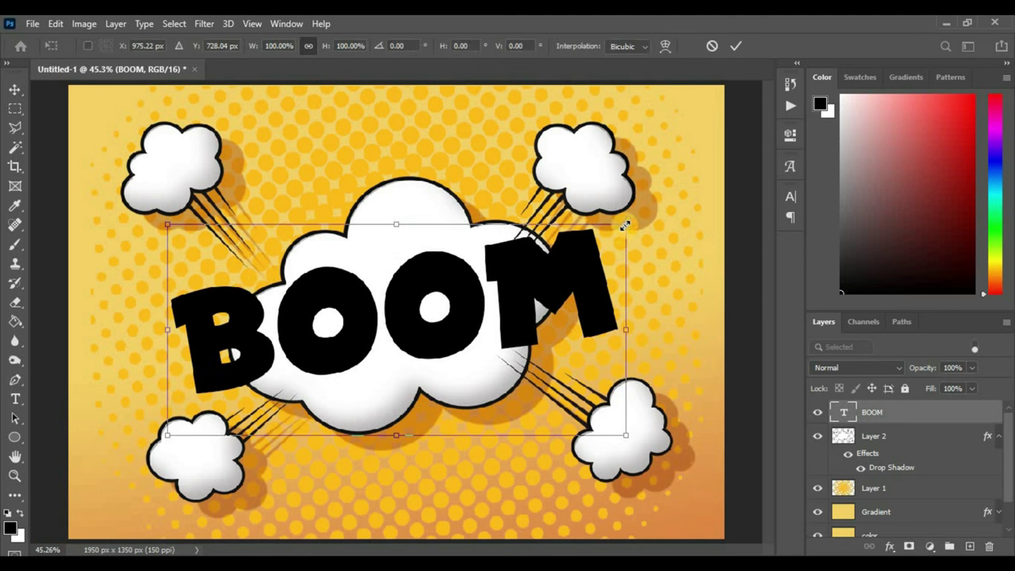
{"action": "left_click_drag", "start_coordinate": [625, 226], "coordinate": [612, 229]}
- Give BOOM an outside stroke in dark red #2C0000 at 30 px
{"action": "key", "text": "Return"}
{"action": "key", "text": "l"}
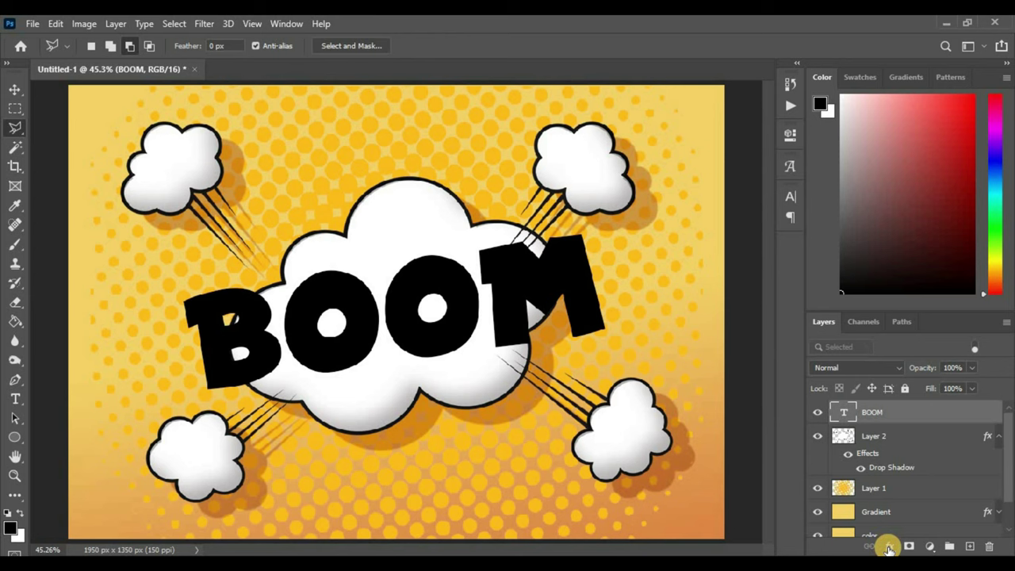
{"action": "left_click", "coordinate": [888, 547]}
{"action": "left_click", "coordinate": [906, 404]}
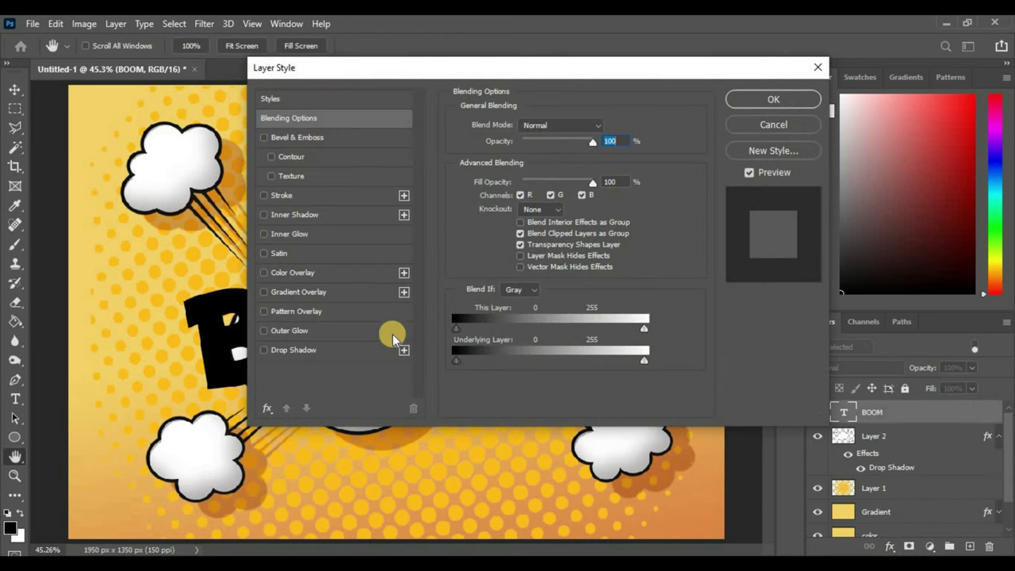
{"action": "left_click", "coordinate": [287, 196]}
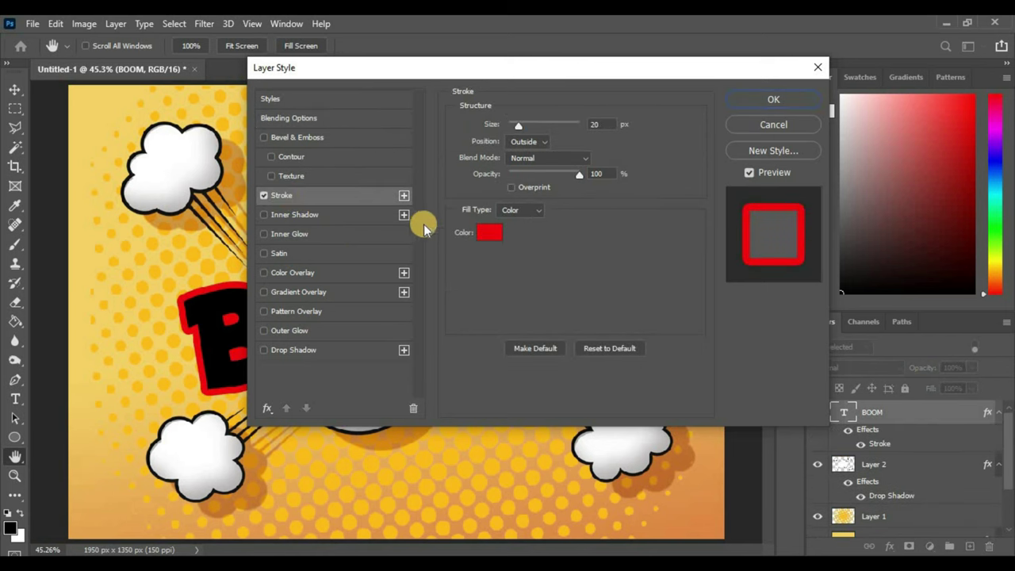
{"action": "left_click", "coordinate": [492, 231]}
{"action": "type", "text": "2"}
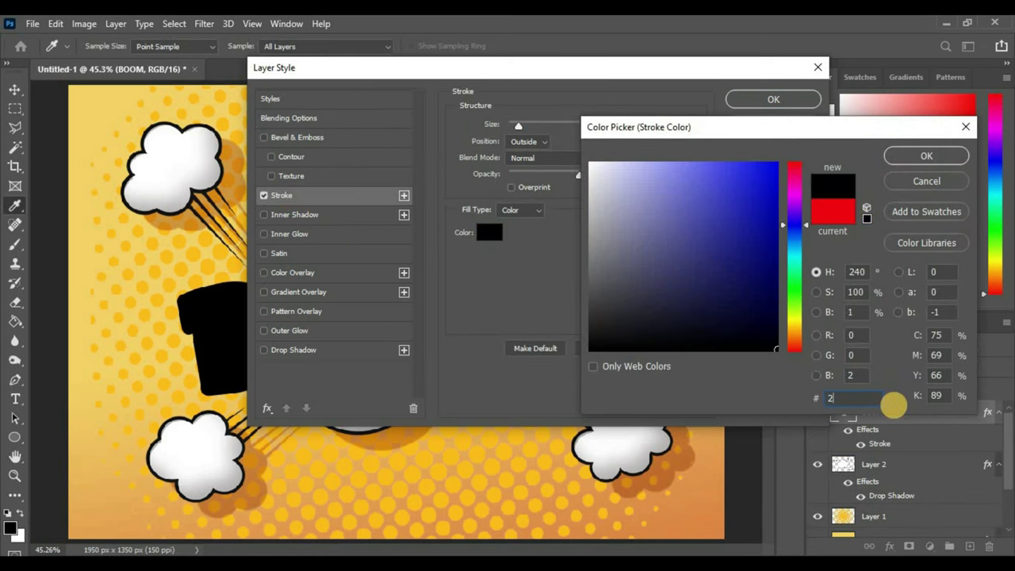
{"action": "type", "text": "C0000002"}
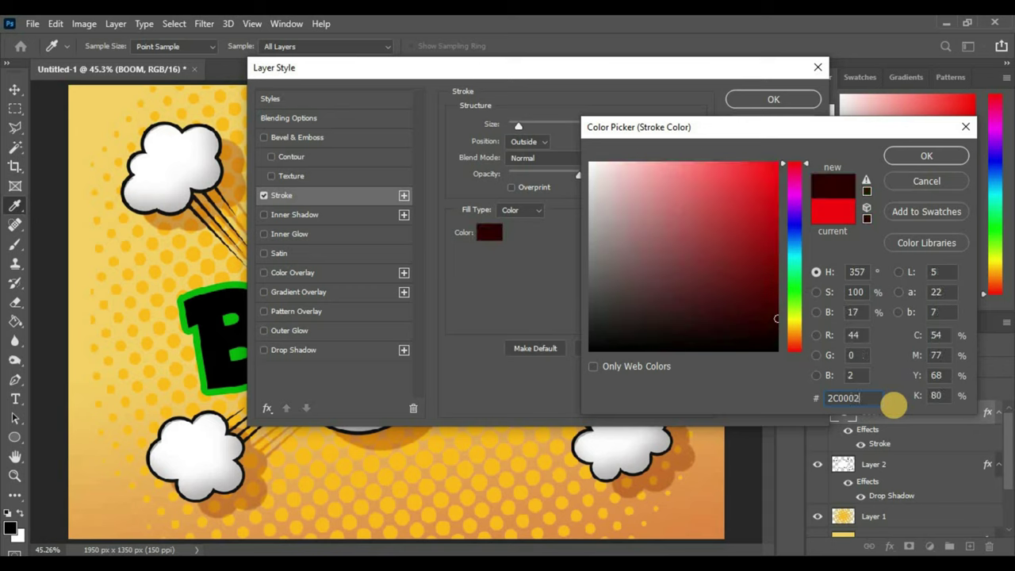
{"action": "left_click", "coordinate": [920, 156]}
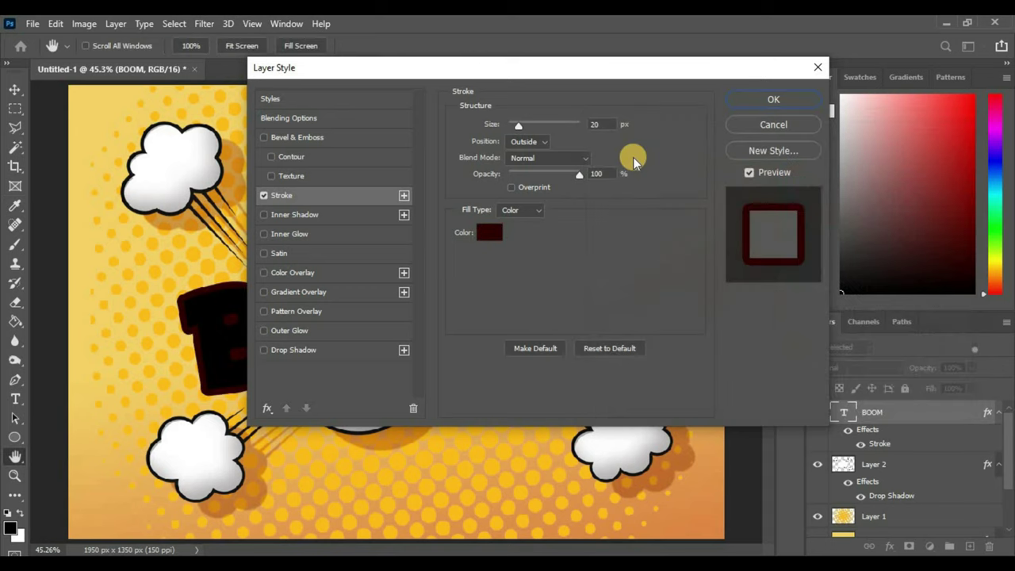
{"action": "double_click", "coordinate": [585, 125]}
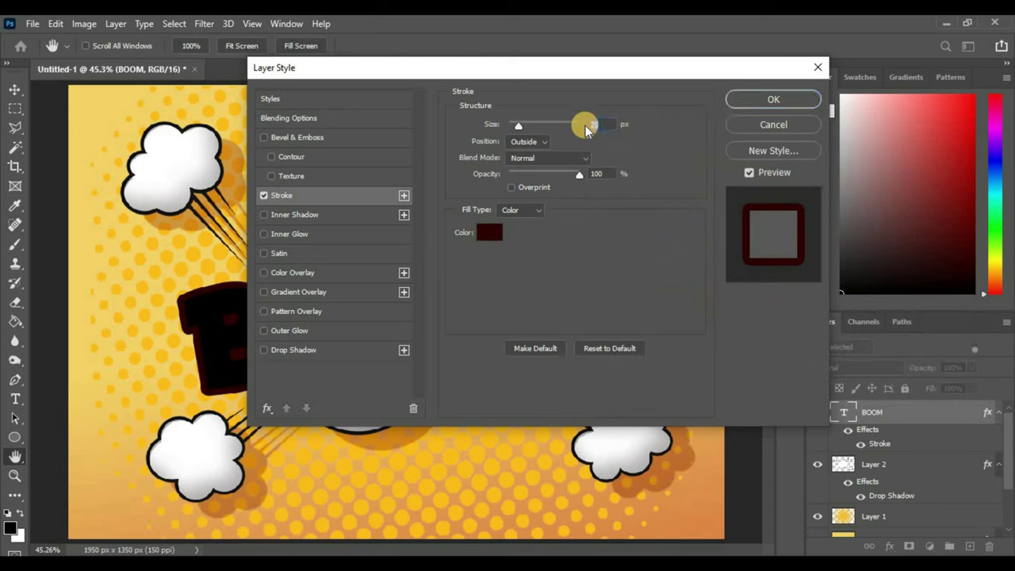
{"action": "type", "text": "30"}
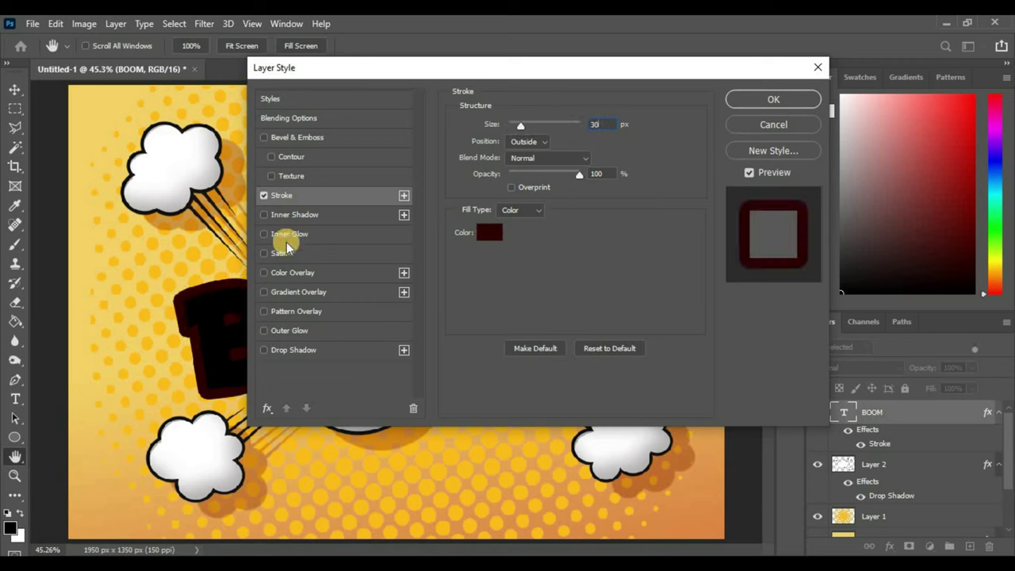
- Add an inner shadow to BOOM with colour #071000
{"action": "left_click", "coordinate": [288, 216]}
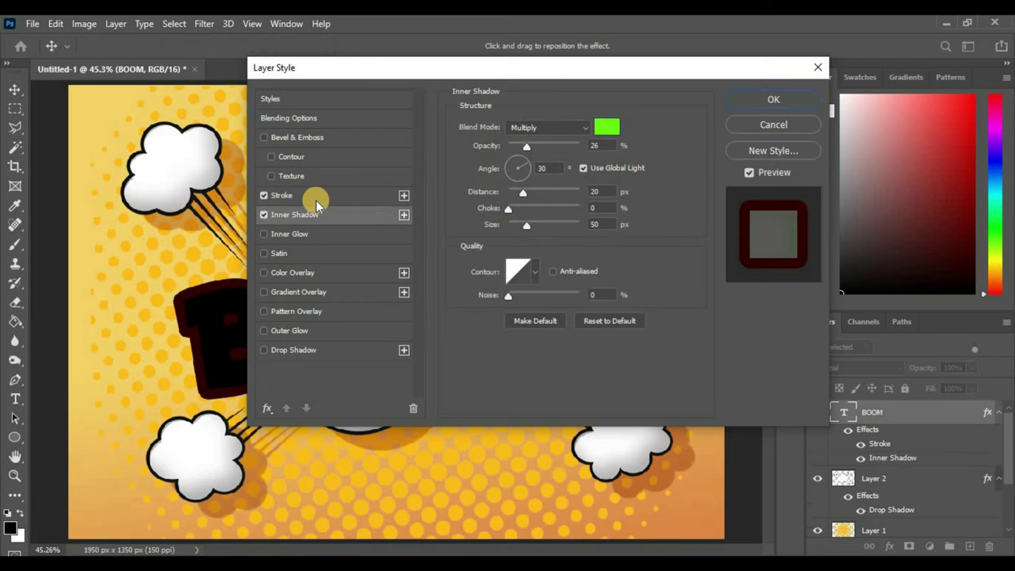
{"action": "left_click", "coordinate": [602, 125]}
{"action": "type", "text": "0"}
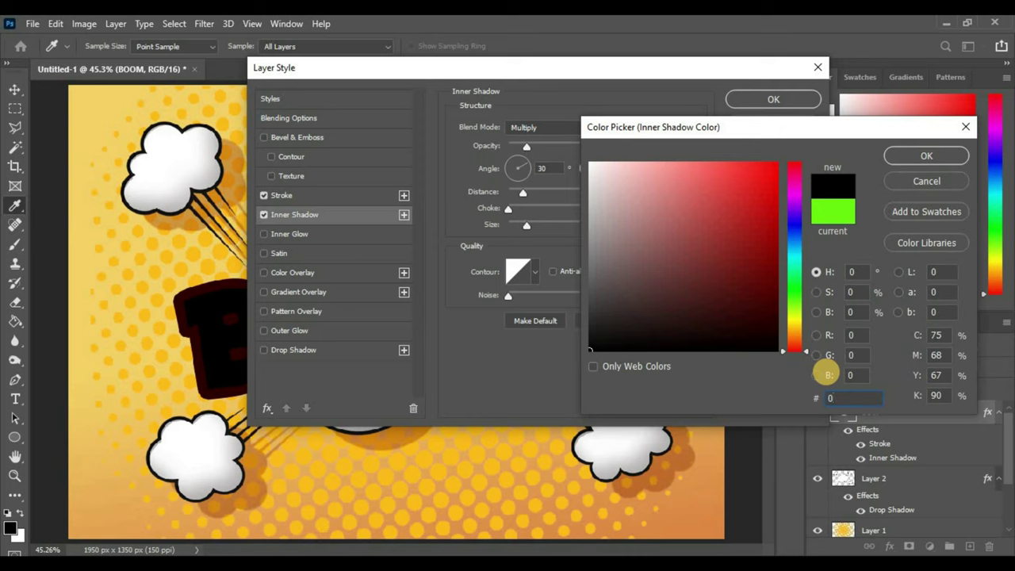
{"action": "type", "text": "71000"}
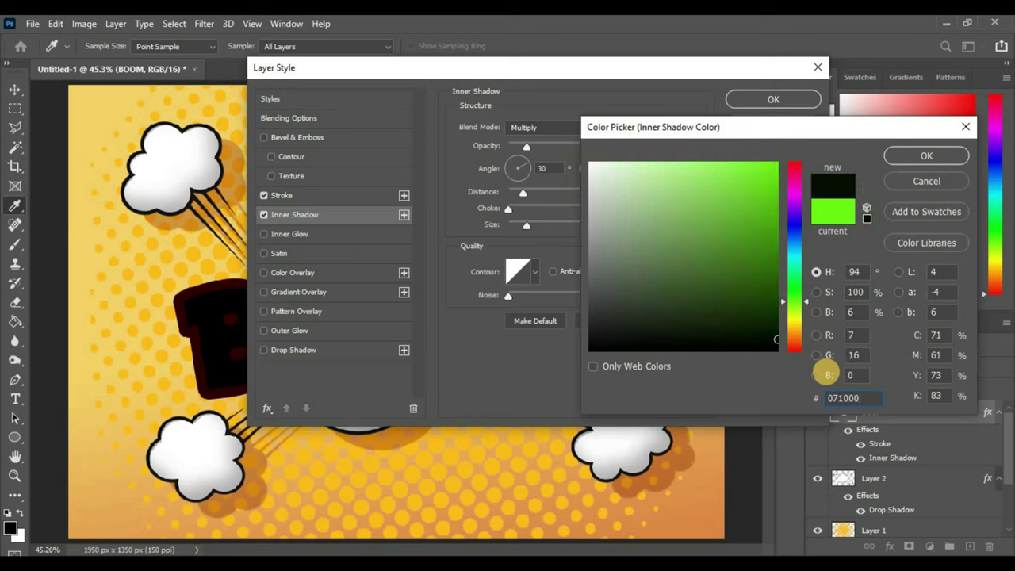
{"action": "key", "text": "Return"}
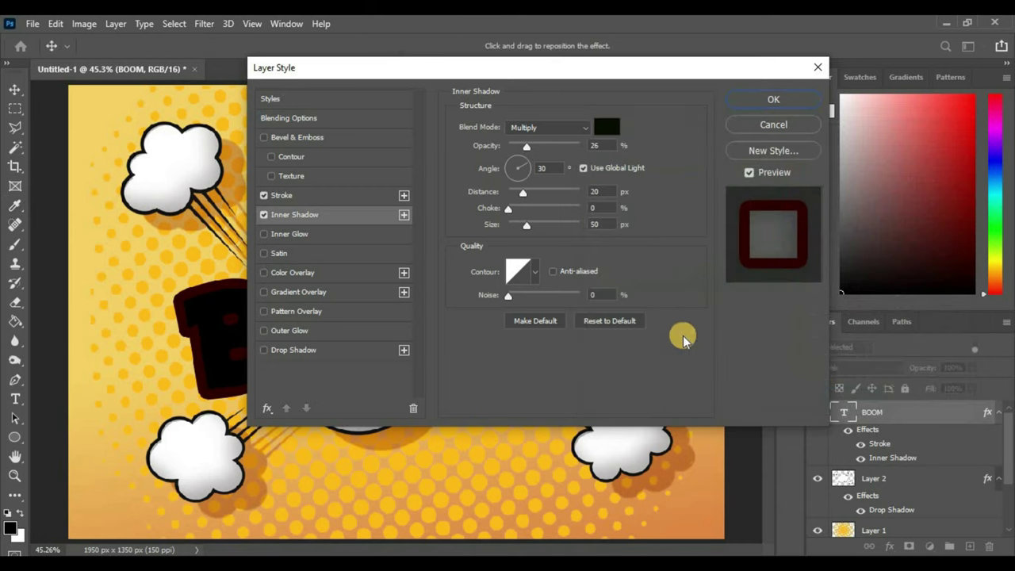
- Set the inner shadow to 65% opacity, 90° angle, 43 px distance, 62 px size
{"action": "double_click", "coordinate": [593, 146]}
{"action": "type", "text": "65"}
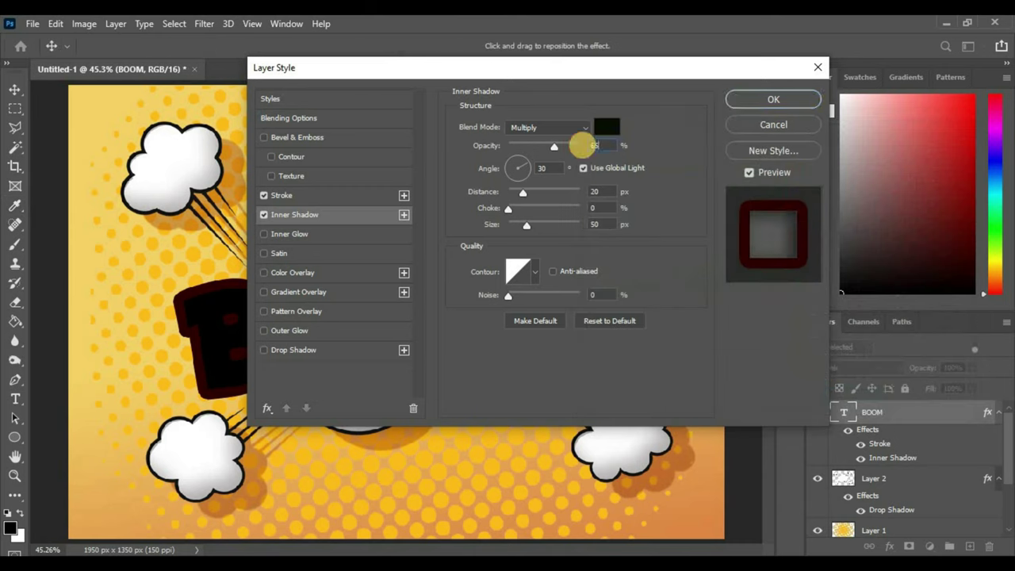
{"action": "double_click", "coordinate": [536, 167]}
{"action": "type", "text": "90"}
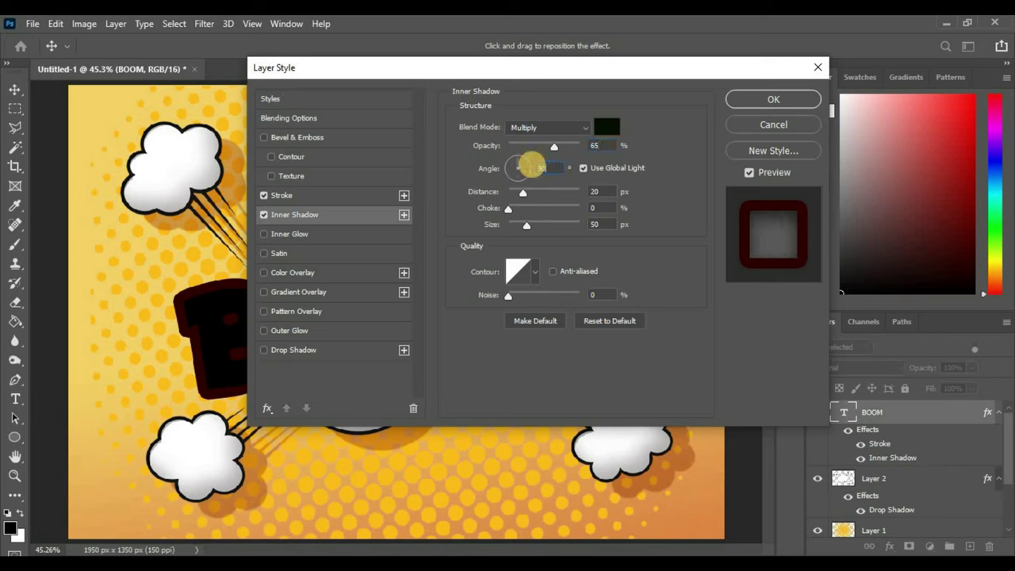
{"action": "double_click", "coordinate": [583, 191]}
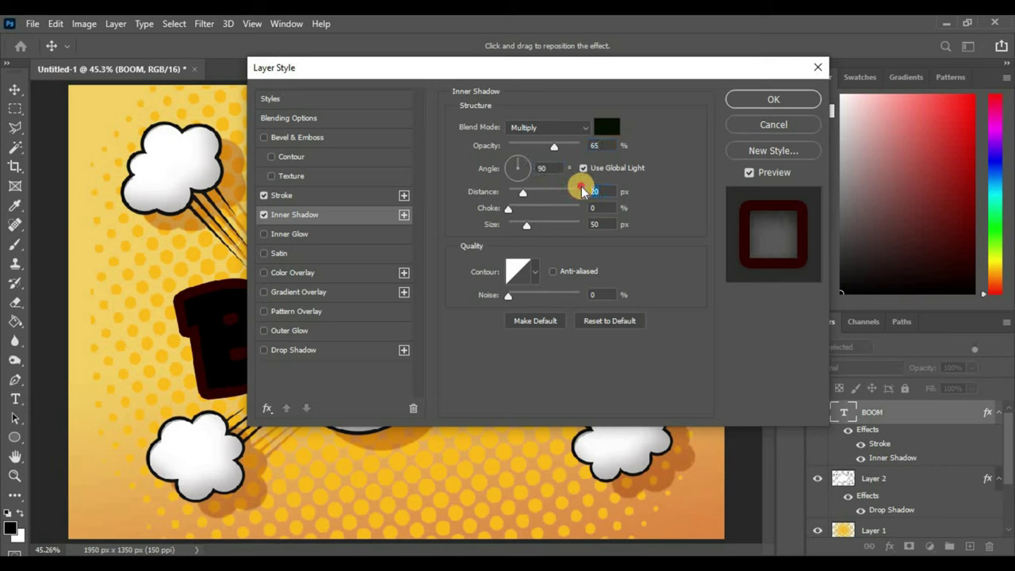
{"action": "type", "text": "43"}
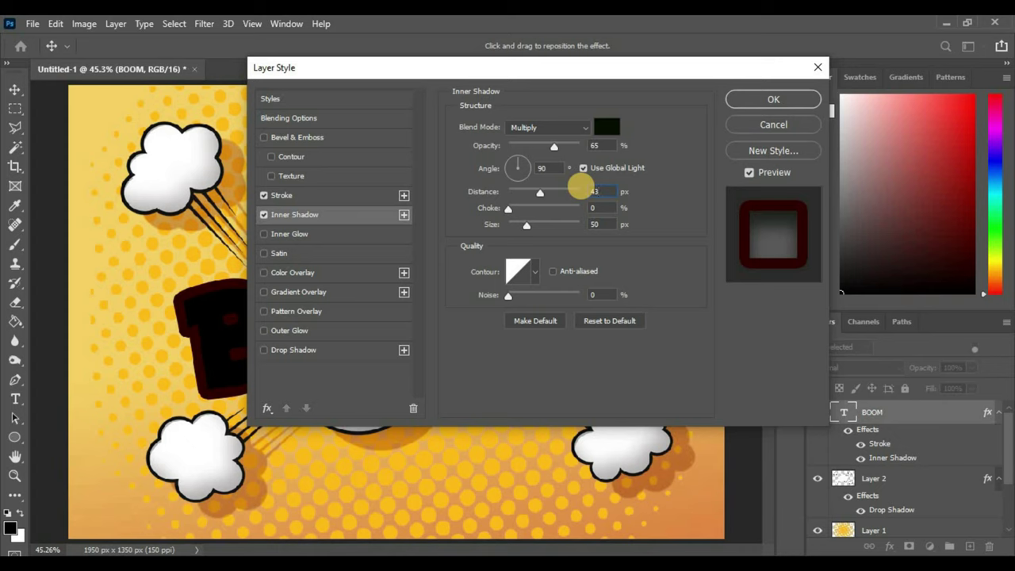
{"action": "key", "text": "Tab"}
{"action": "key", "text": "Tab"}
{"action": "type", "text": "62"}
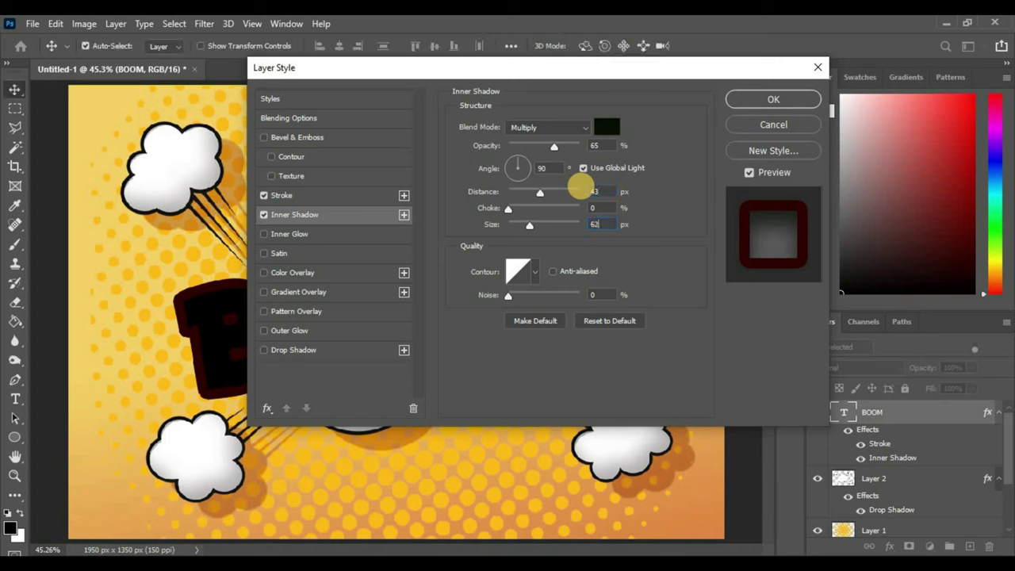
- Add a Color Overlay filling BOOM with red #EB000B
{"action": "left_click", "coordinate": [299, 279]}
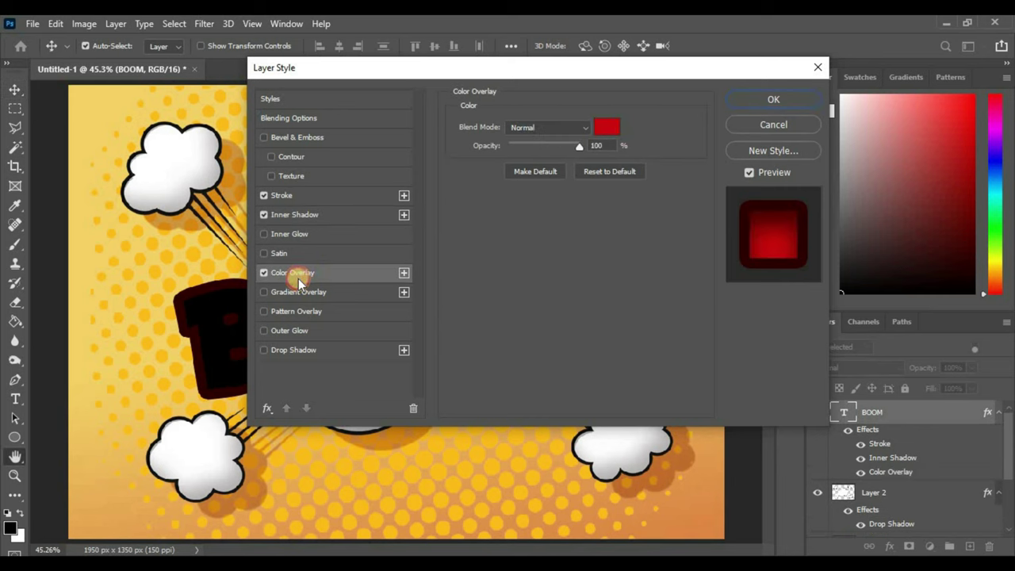
{"action": "left_click", "coordinate": [600, 127]}
{"action": "type", "text": "EB000"}
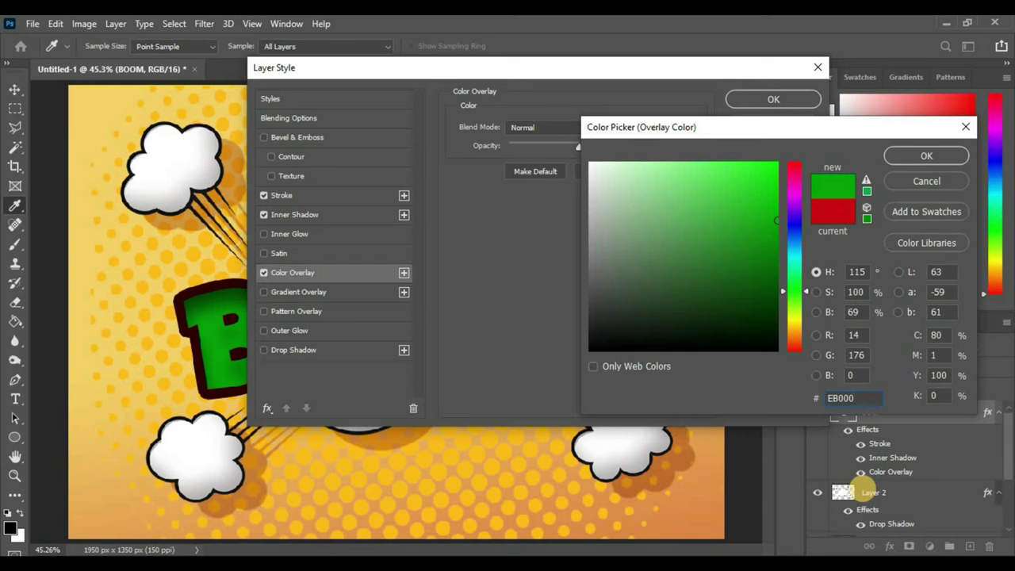
{"action": "type", "text": "B"}
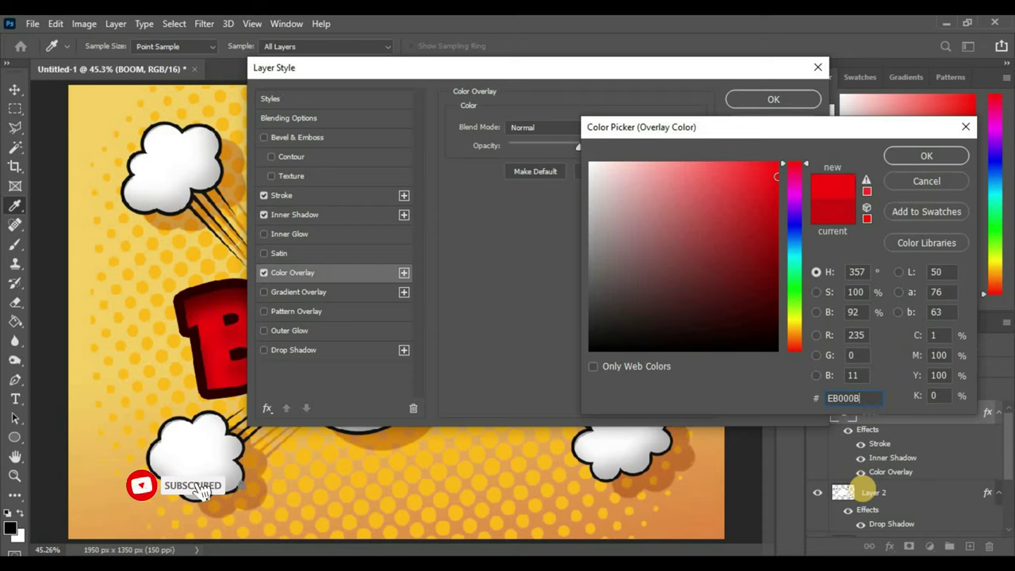
{"action": "key", "text": "Return"}
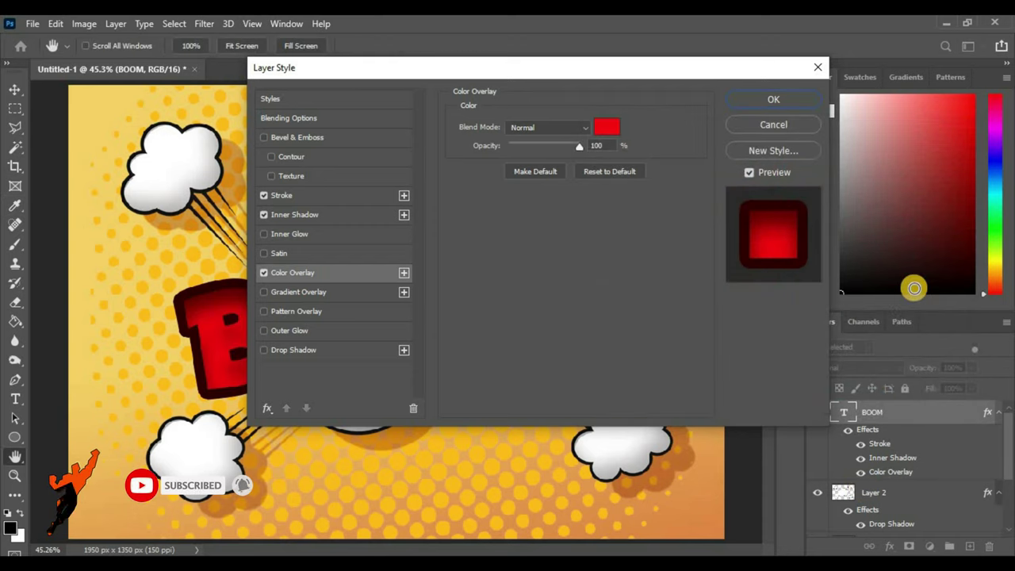
- Add a black Multiply drop shadow to BOOM
{"action": "left_click", "coordinate": [349, 352]}
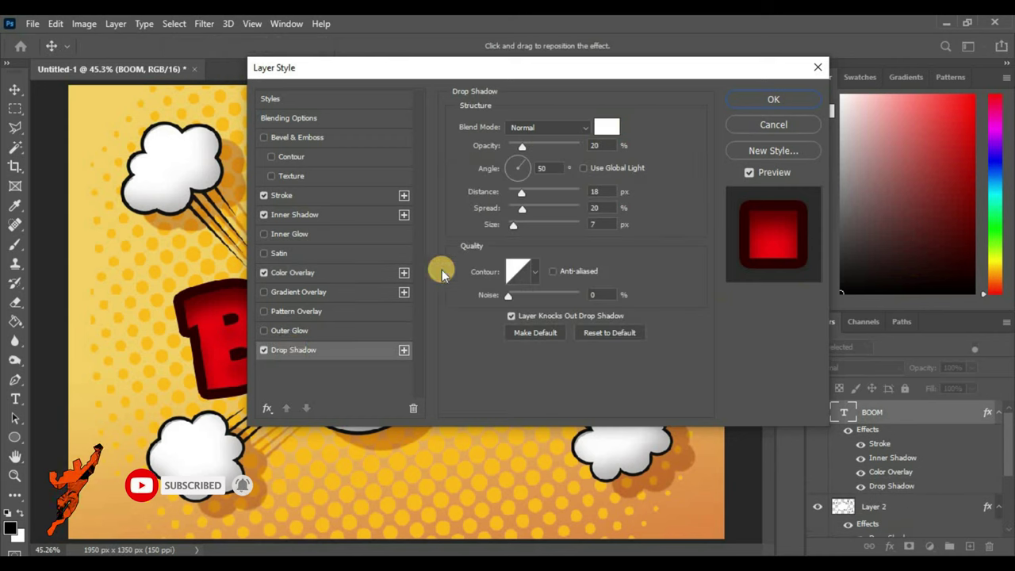
{"action": "left_click", "coordinate": [605, 128]}
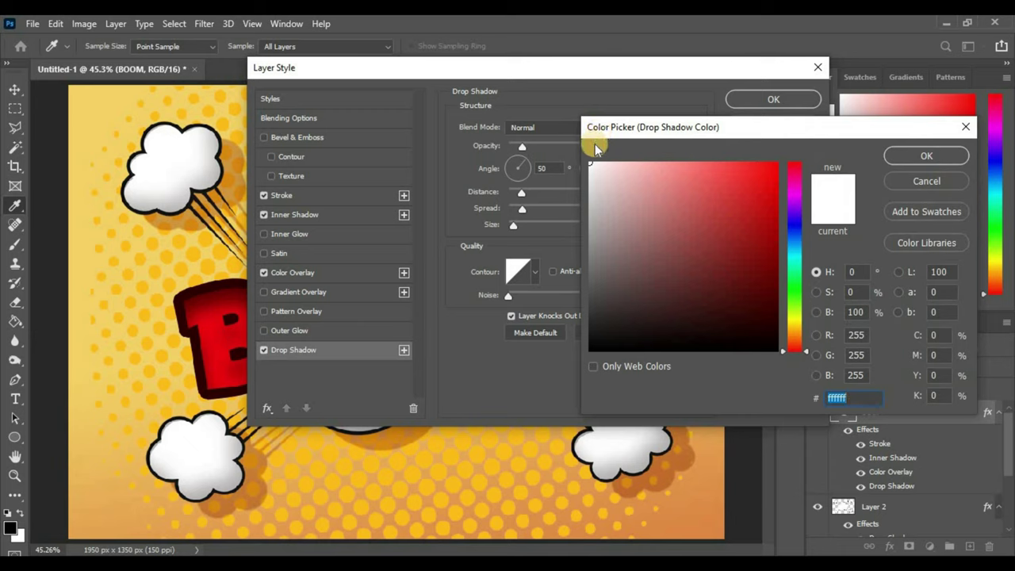
{"action": "left_click", "coordinate": [757, 357]}
{"action": "left_click", "coordinate": [914, 157]}
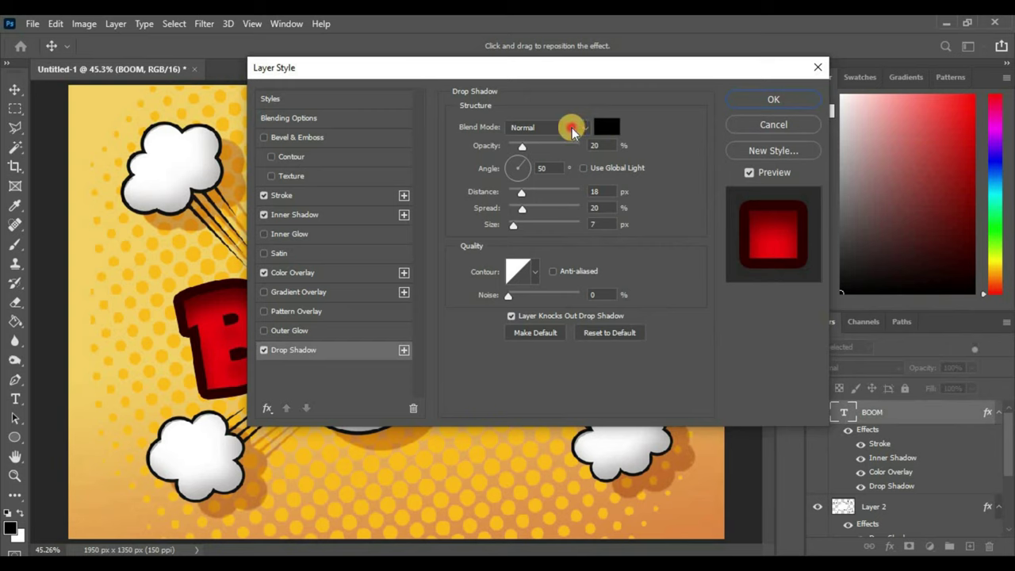
{"action": "left_click", "coordinate": [572, 129]}
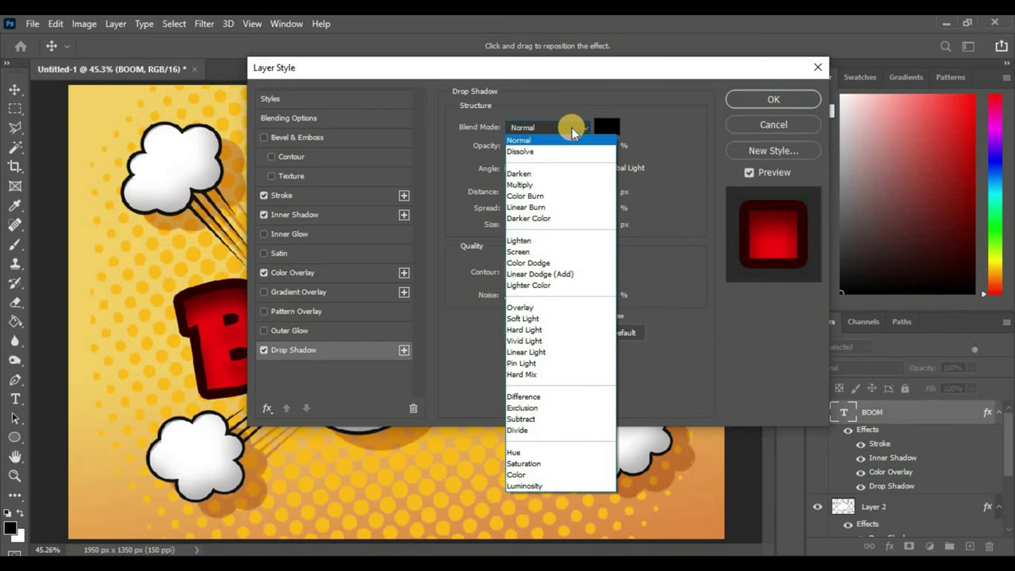
{"action": "left_click", "coordinate": [538, 185]}
- Set the shadow to 65% opacity, 90° angle, 43 distance, 64 spread, 63 size and apply
{"action": "left_click", "coordinate": [587, 144]}
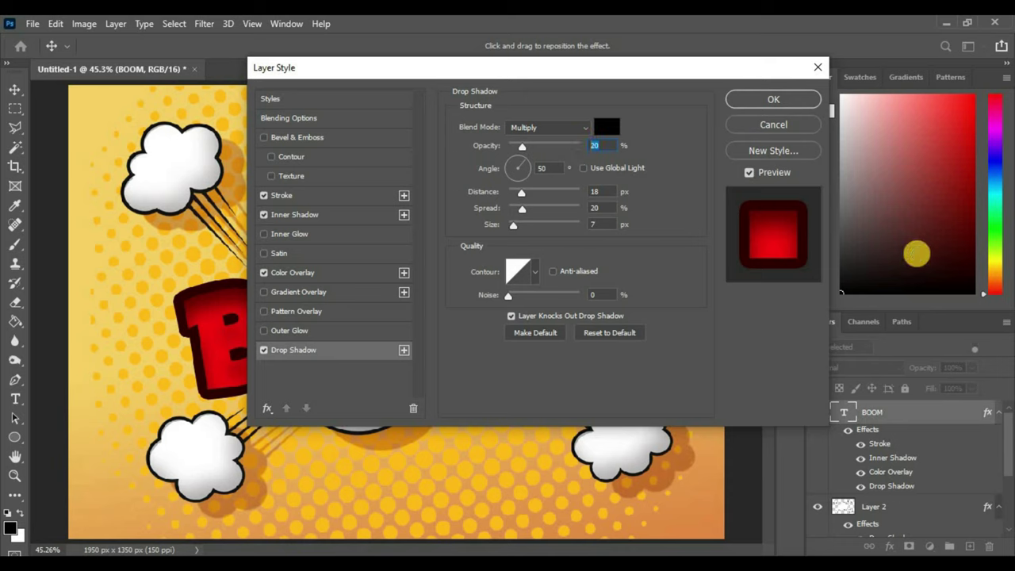
{"action": "type", "text": "65"}
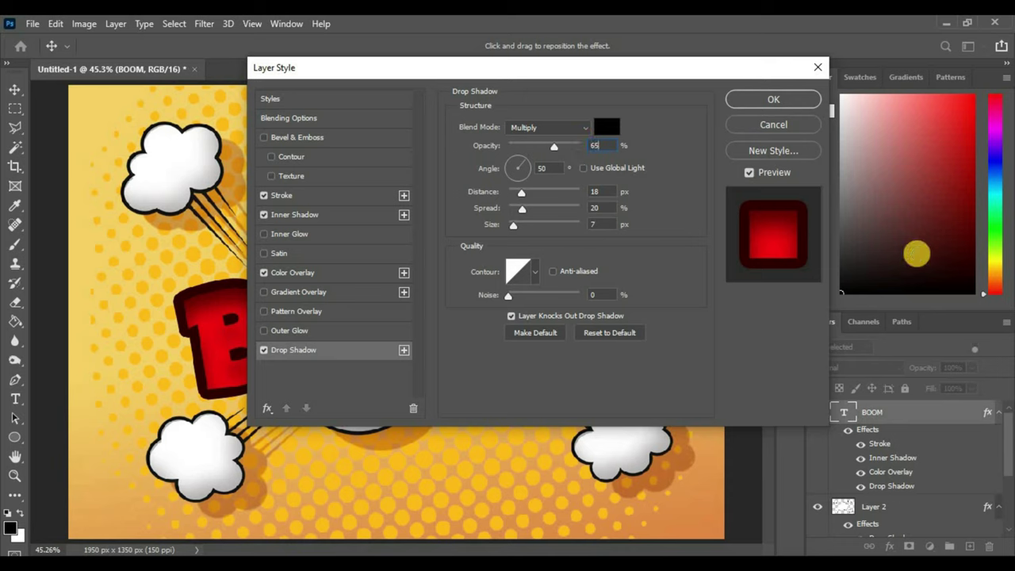
{"action": "left_click", "coordinate": [547, 168]}
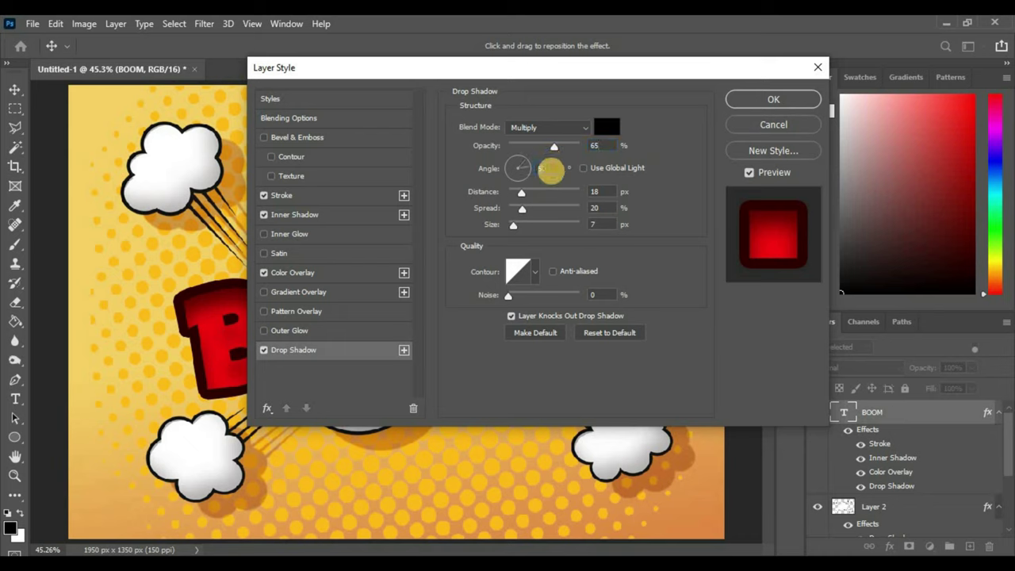
{"action": "type", "text": "90"}
{"action": "key", "text": "Tab"}
{"action": "type", "text": "43"}
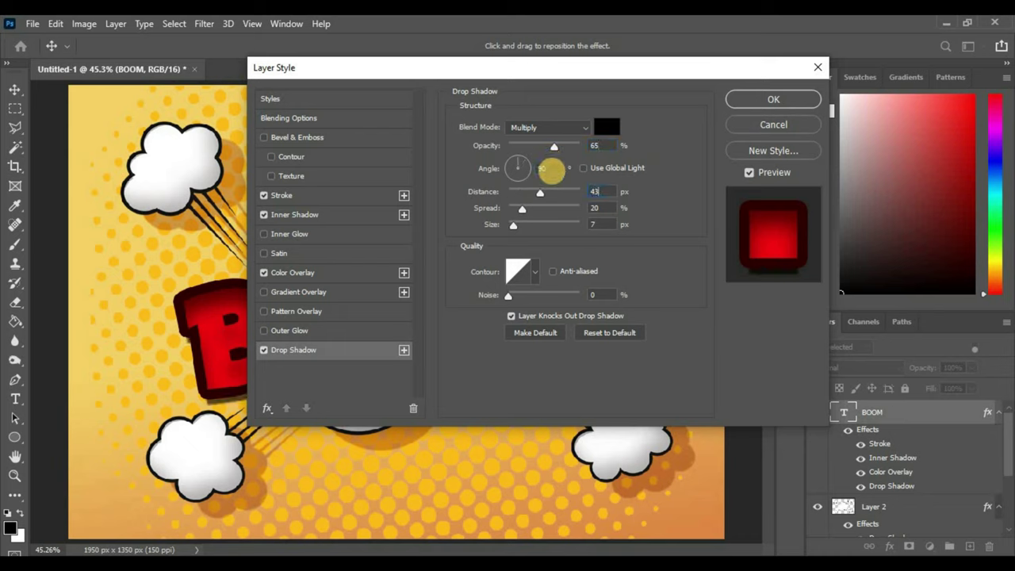
{"action": "key", "text": "Tab"}
{"action": "type", "text": "64"}
{"action": "key", "text": "Tab"}
{"action": "type", "text": "63"}
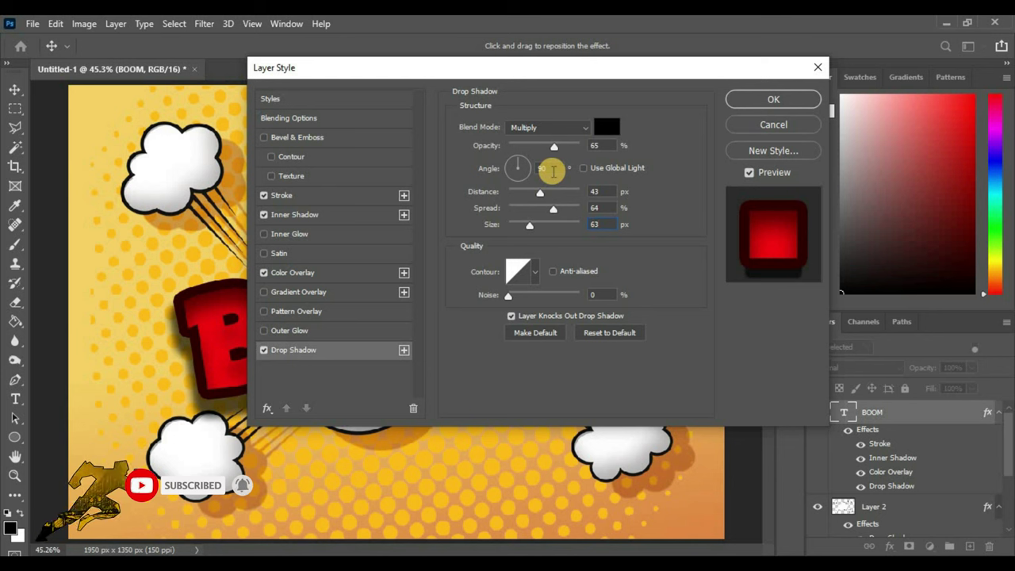
{"action": "key", "text": "Return"}
{"action": "key", "text": "l"}
{"action": "key", "text": "v"}
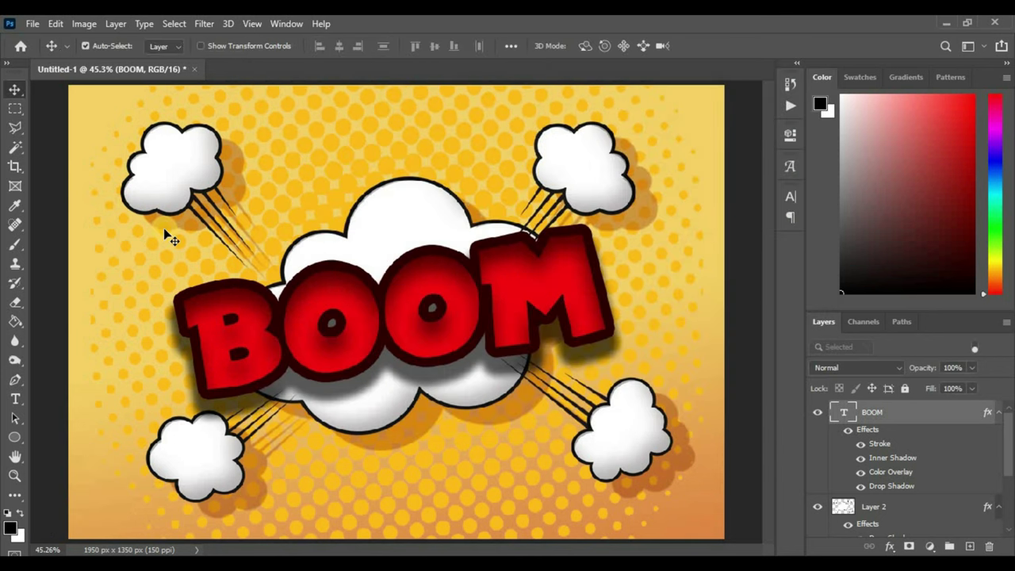